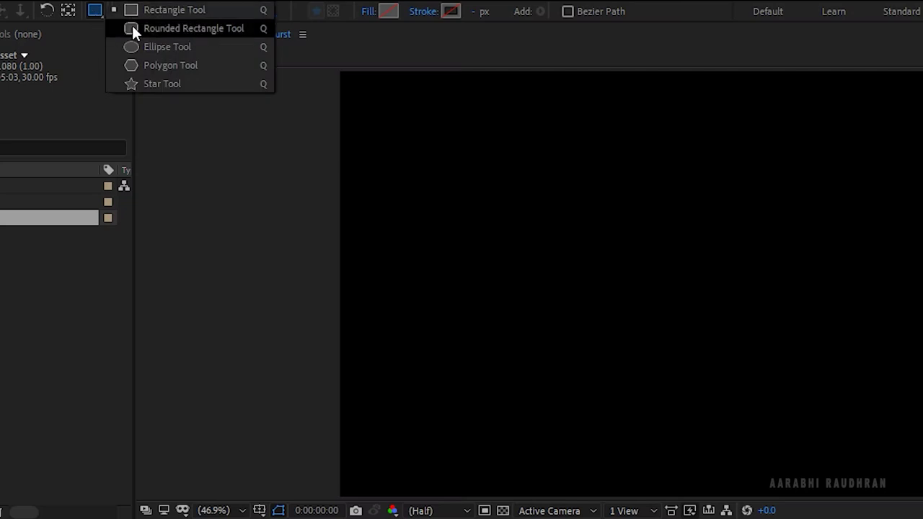
Set new shapes to no fill and a solid-colour stroke.
{"action": "left_click", "coordinate": [369, 12]}
{"action": "left_click", "coordinate": [634, 301]}
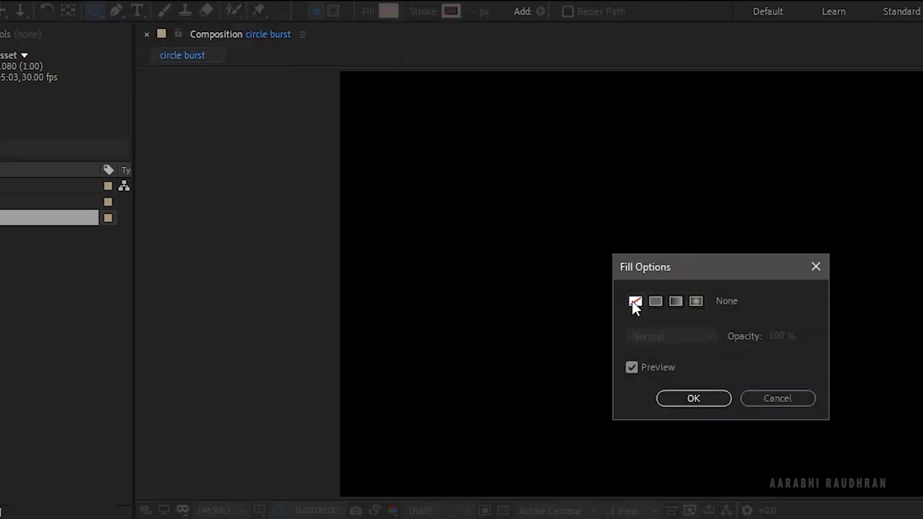
{"action": "left_click", "coordinate": [689, 401]}
{"action": "left_click", "coordinate": [418, 13]}
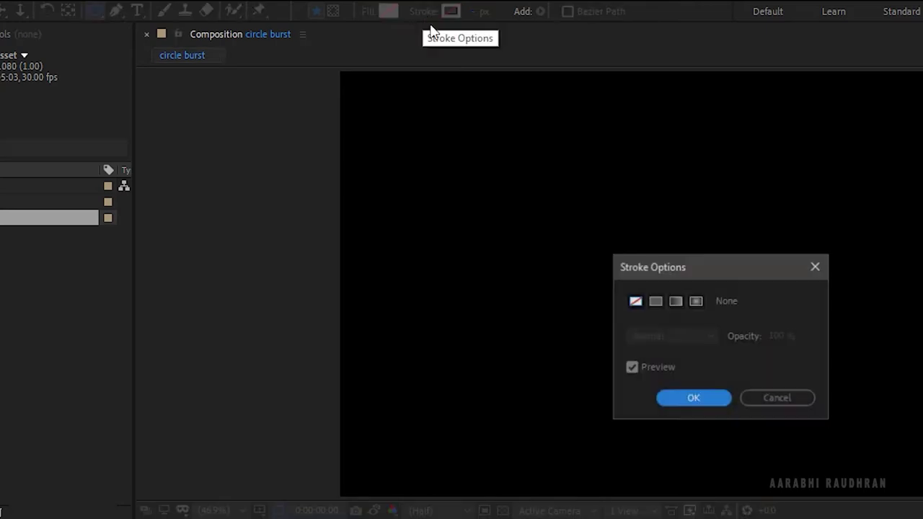
{"action": "left_click", "coordinate": [656, 305]}
{"action": "left_click", "coordinate": [693, 398]}
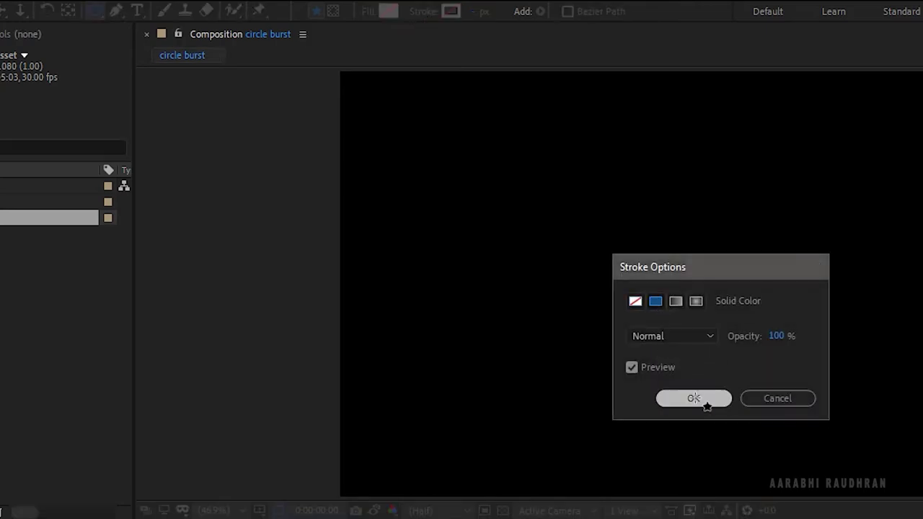
Set the stroke width to 15 px and drag out a circle near the composition centre.
{"action": "left_click", "coordinate": [477, 12]}
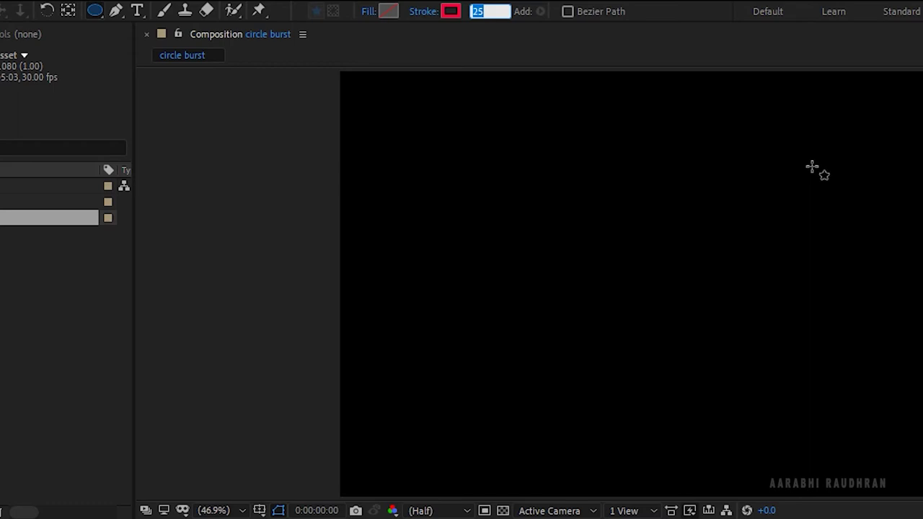
{"action": "type", "text": "1"}
{"action": "type", "text": "5"}
{"action": "key", "text": "Return"}
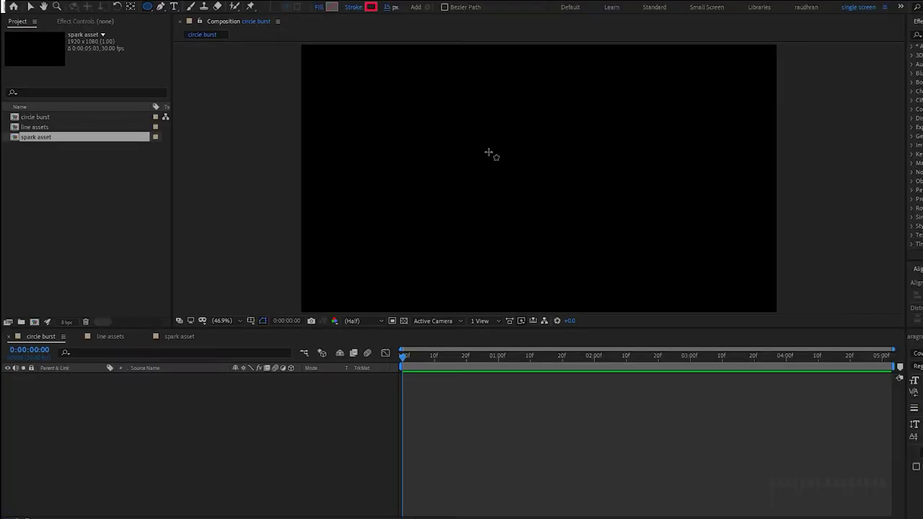
{"action": "mouse_move", "coordinate": [479, 136]}
{"action": "left_mouse_down"}
{"action": "mouse_move", "coordinate": [571, 227]}
{"action": "mouse_move", "coordinate": [546, 224]}
{"action": "left_mouse_up"}
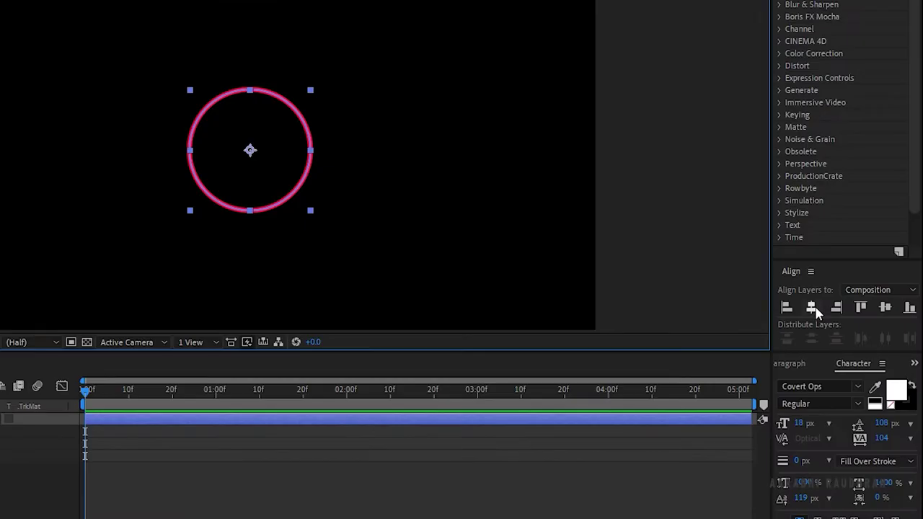
Centre the circle horizontally and vertically in the composition and reselect its layer.
{"action": "left_click", "coordinate": [811, 307]}
{"action": "left_click", "coordinate": [886, 306]}
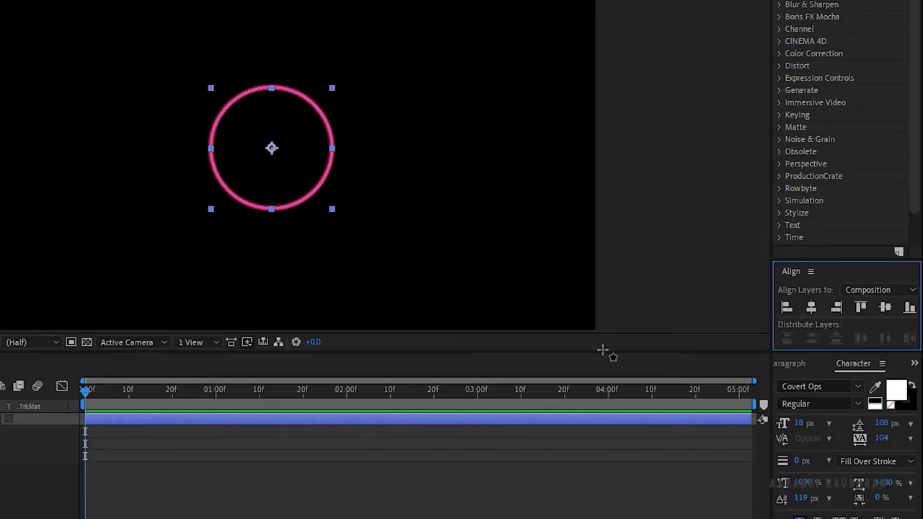
{"action": "left_click", "coordinate": [610, 357]}
{"action": "left_click", "coordinate": [141, 402]}
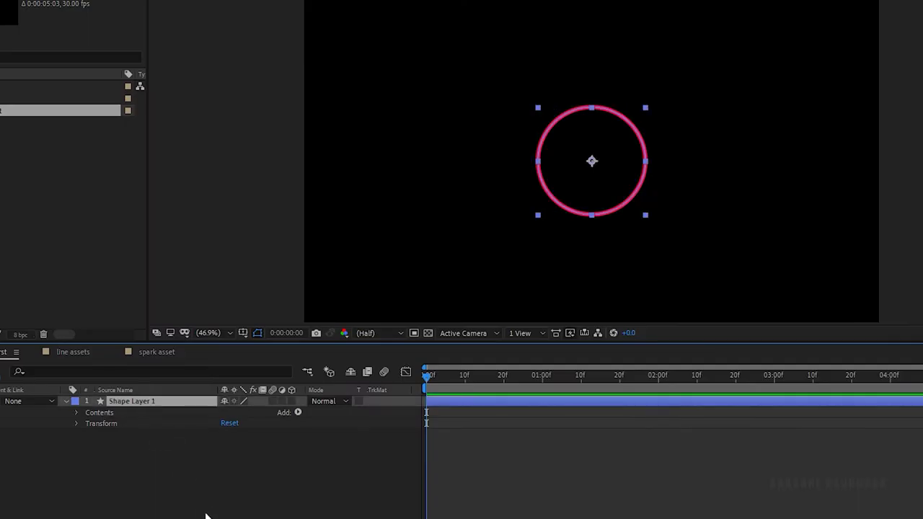
Keyframe the circle's Scale at 0% on frame 0 and 100% at one second.
{"action": "key", "text": "s"}
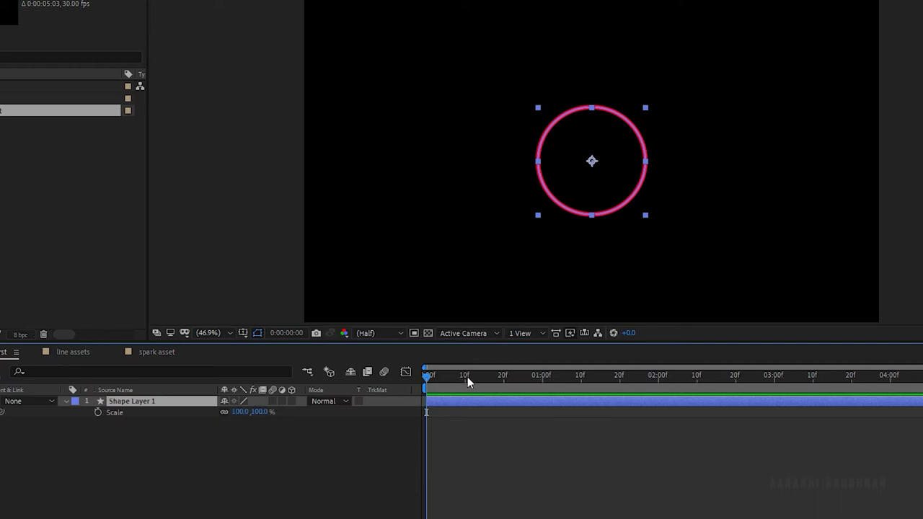
{"action": "left_click", "coordinate": [98, 413]}
{"action": "left_click", "coordinate": [238, 412]}
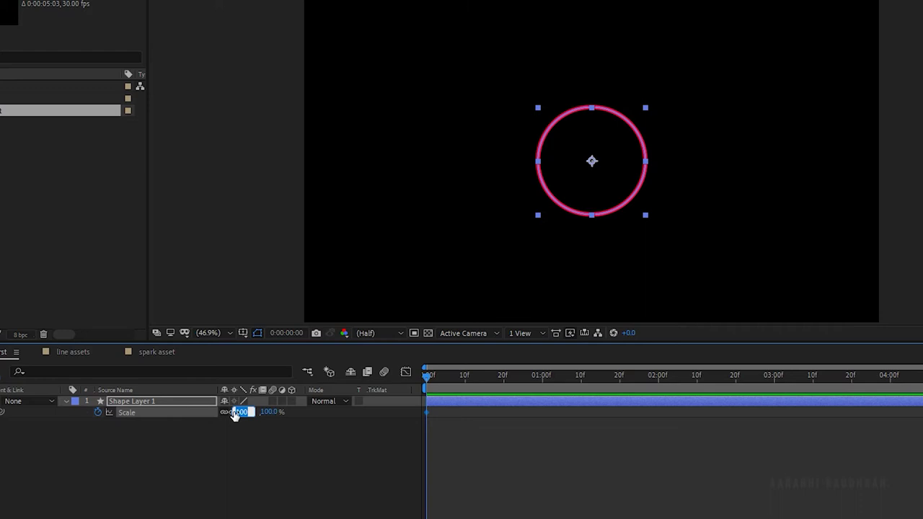
{"action": "type", "text": "0"}
{"action": "key", "text": "Return"}
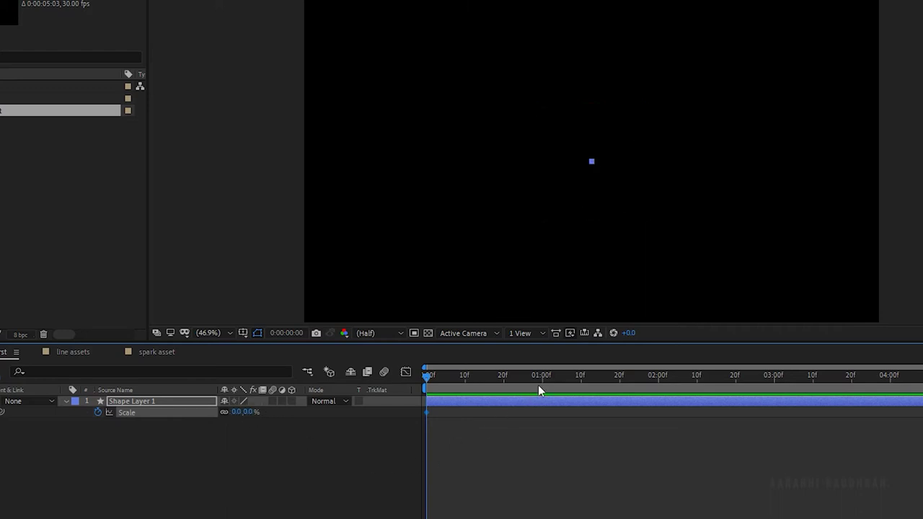
{"action": "left_click", "coordinate": [542, 380]}
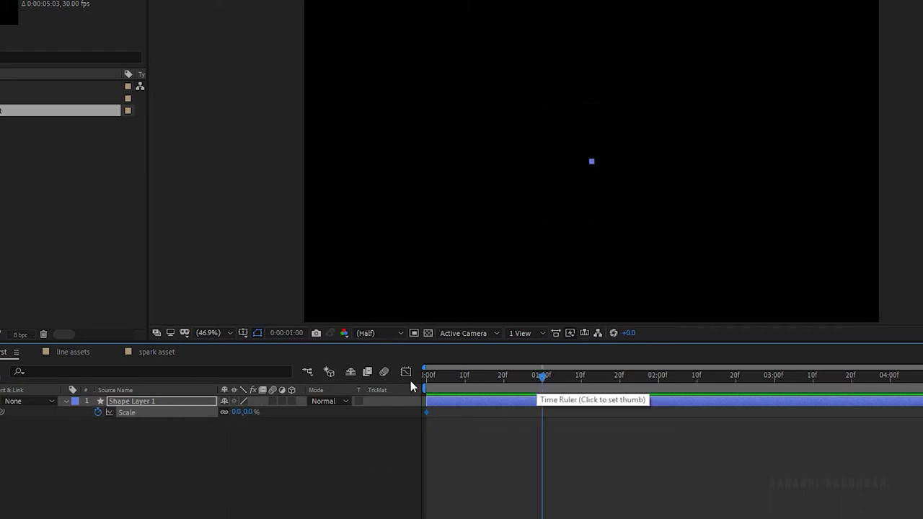
{"action": "left_click", "coordinate": [248, 412]}
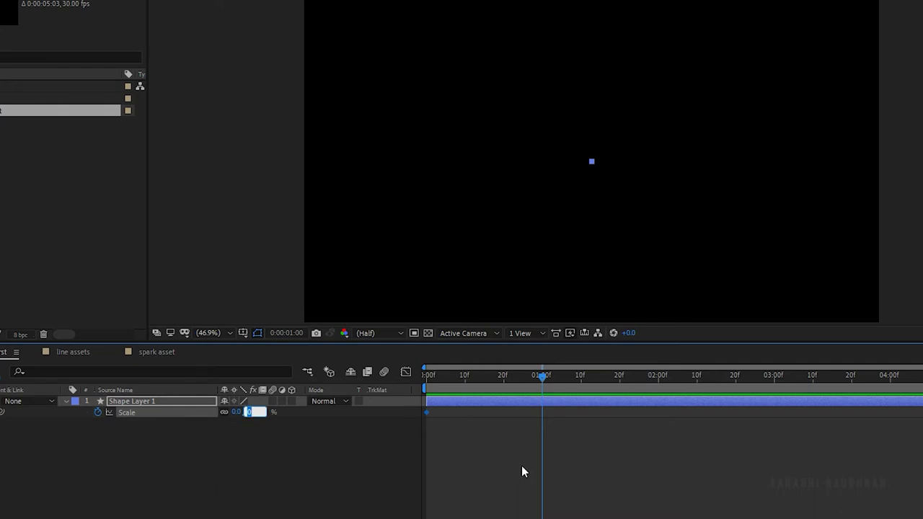
{"action": "key", "text": "Return"}
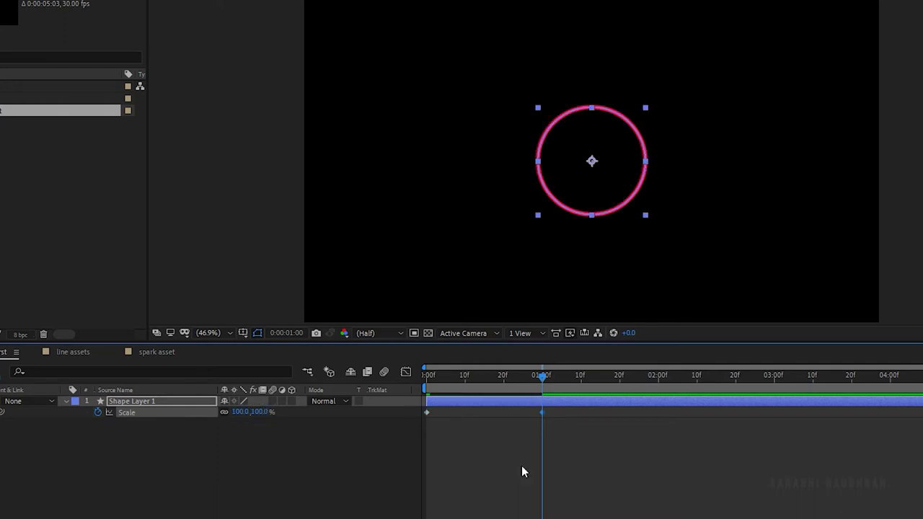
Expand Shape Layer 1 down to Contents > Ellipse 1 > Stroke 1.
{"action": "left_click", "coordinate": [147, 444]}
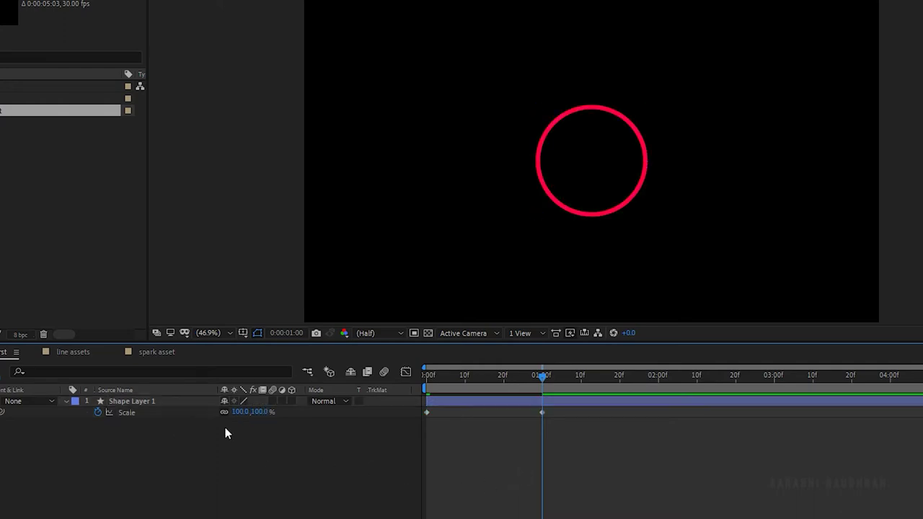
{"action": "left_click", "coordinate": [63, 401]}
{"action": "left_click", "coordinate": [64, 401]}
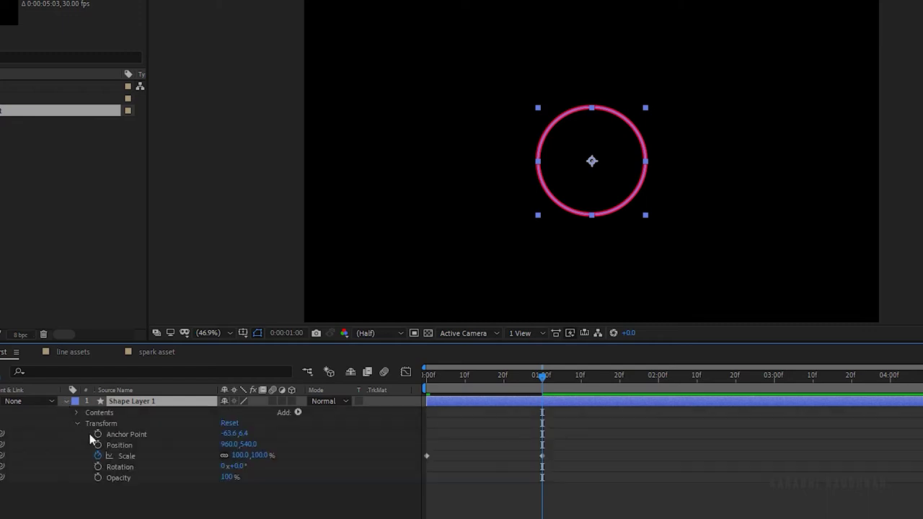
{"action": "left_click", "coordinate": [77, 413]}
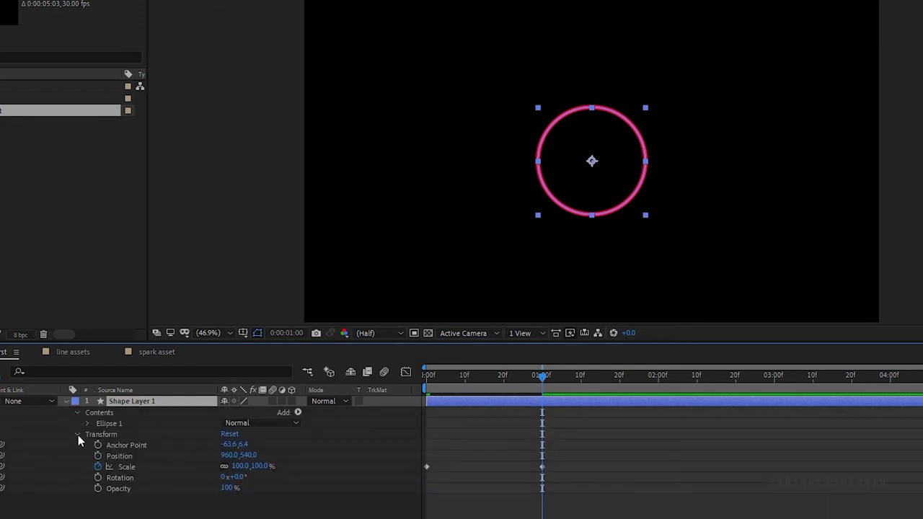
{"action": "left_click", "coordinate": [86, 425]}
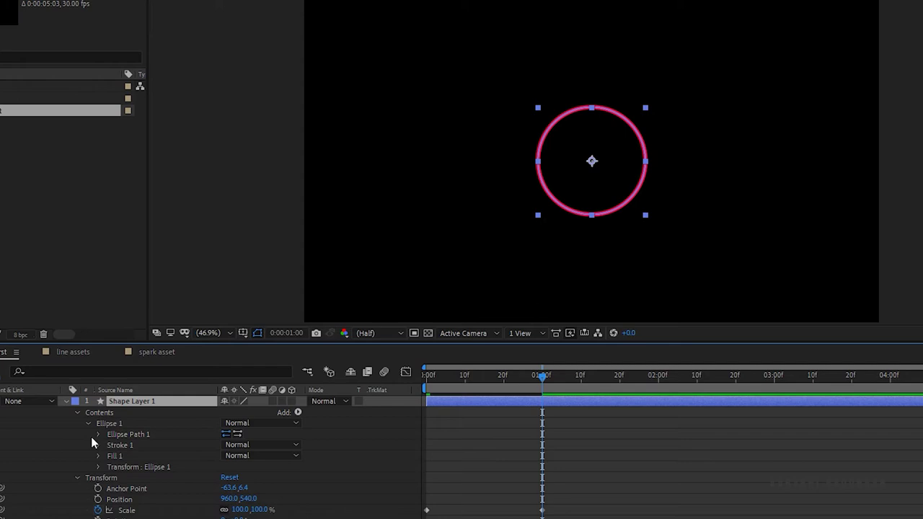
{"action": "left_click", "coordinate": [97, 445]}
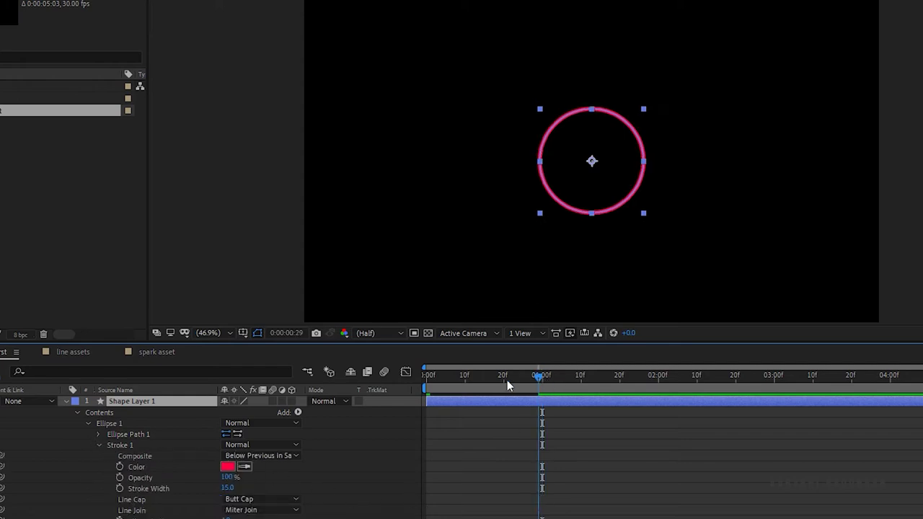
Keyframe Stroke Width at 75 on frame 0 and 0 at one second.
{"action": "key", "text": "Home"}
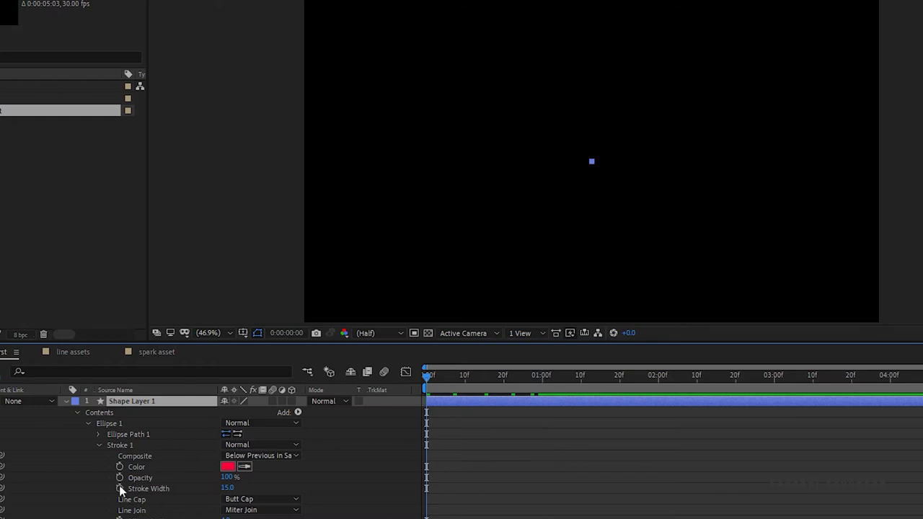
{"action": "left_click", "coordinate": [119, 489]}
{"action": "left_click", "coordinate": [227, 489]}
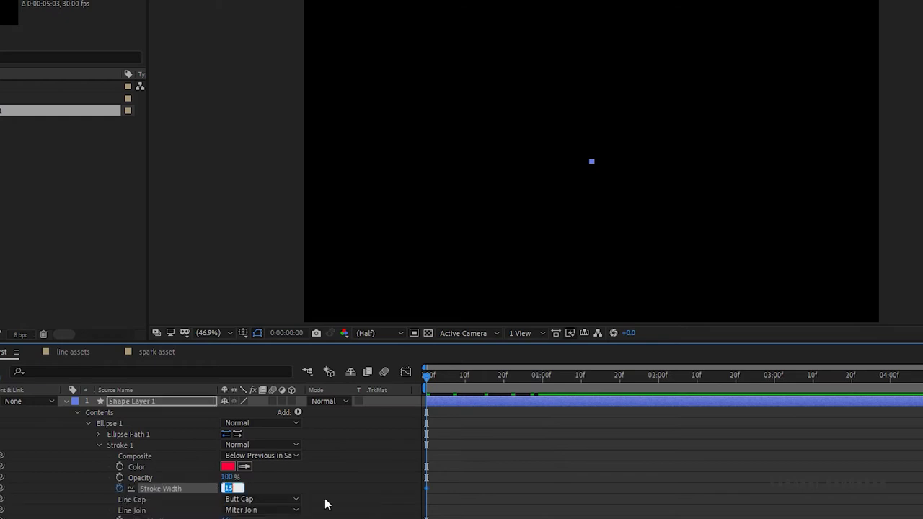
{"action": "type", "text": "75"}
{"action": "key", "text": "Return"}
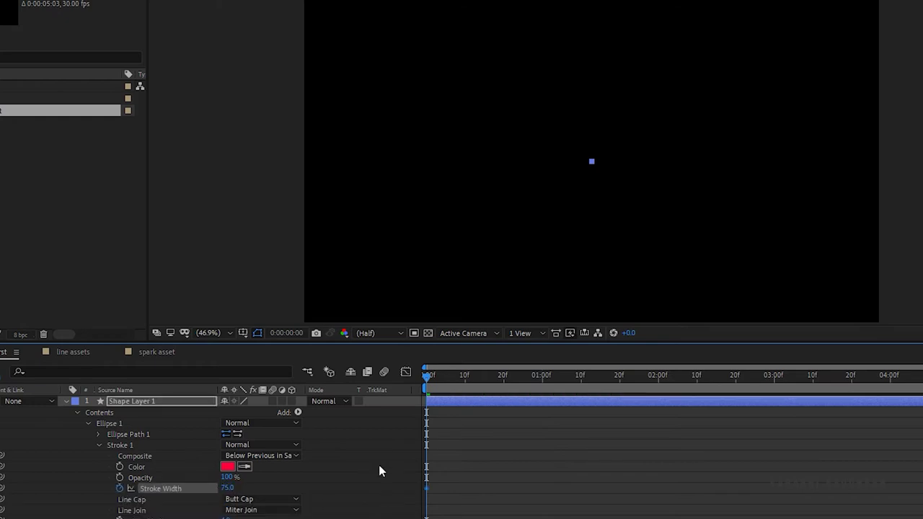
{"action": "left_click", "coordinate": [541, 379]}
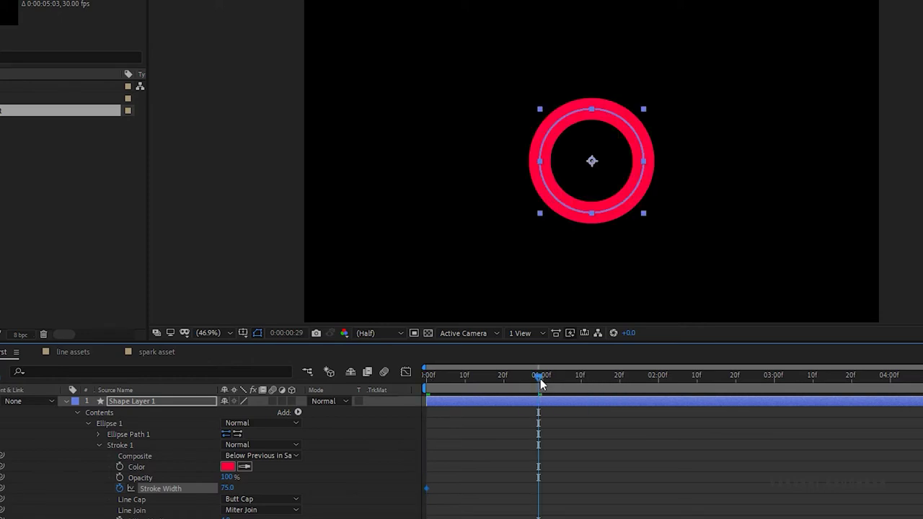
{"action": "left_click", "coordinate": [543, 383]}
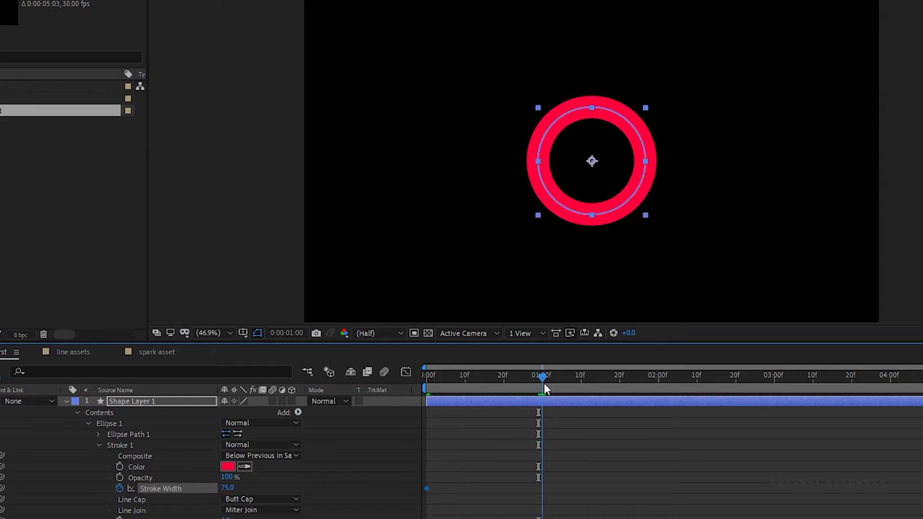
{"action": "left_click", "coordinate": [230, 477]}
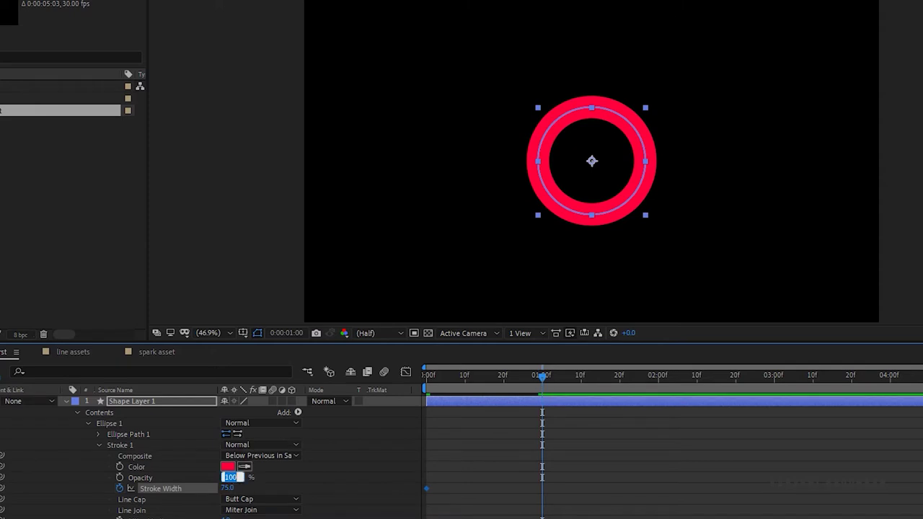
{"action": "key", "text": "Tab"}
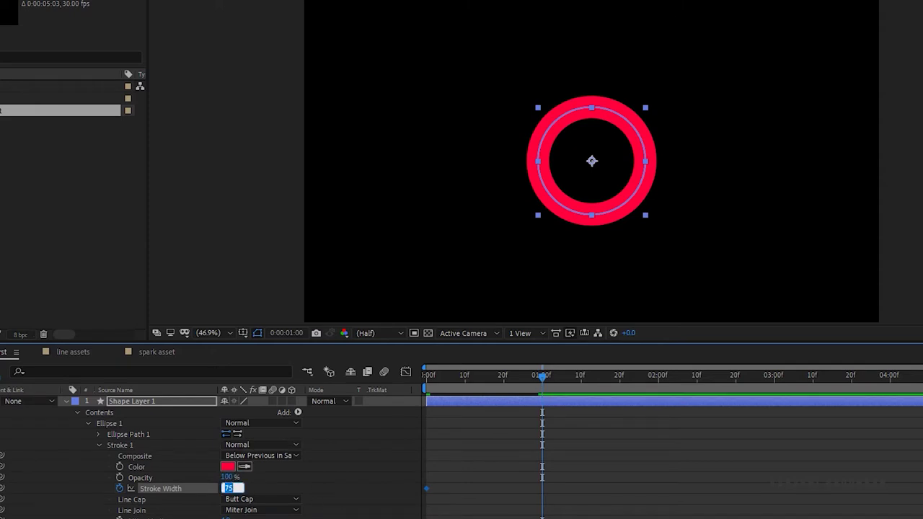
{"action": "key", "text": "Return"}
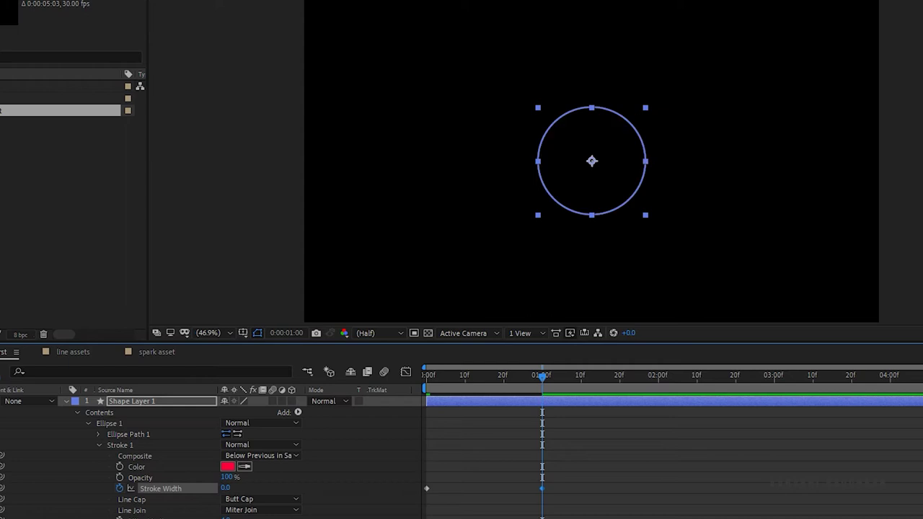
Reveal the animated properties and adjust the easing of the one-second keyframes in the speed graph.
{"action": "left_click", "coordinate": [154, 399]}
{"action": "key", "text": "u"}
{"action": "mouse_move", "coordinate": [677, 507]}
{"action": "left_mouse_down"}
{"action": "mouse_move", "coordinate": [635, 473]}
{"action": "mouse_move", "coordinate": [456, 405]}
{"action": "mouse_move", "coordinate": [413, 399]}
{"action": "left_mouse_up"}
{"action": "left_click", "coordinate": [553, 479]}
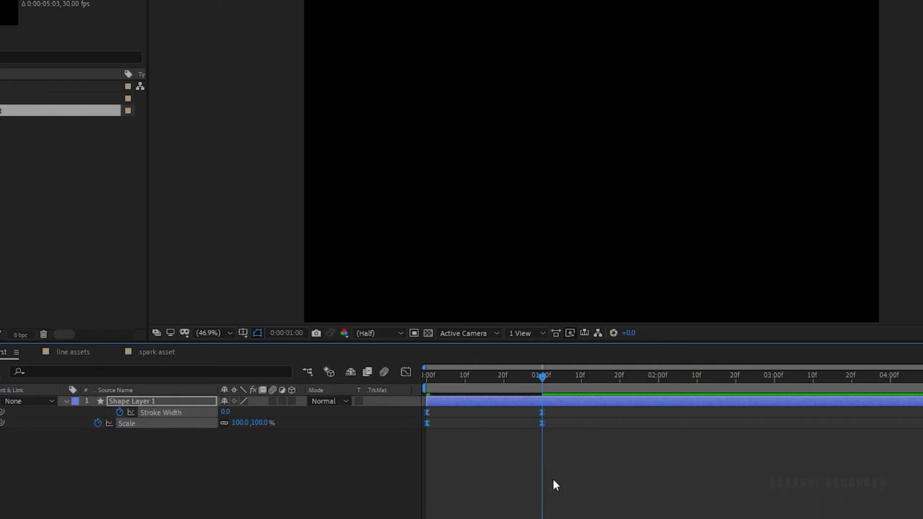
{"action": "left_click", "coordinate": [405, 372]}
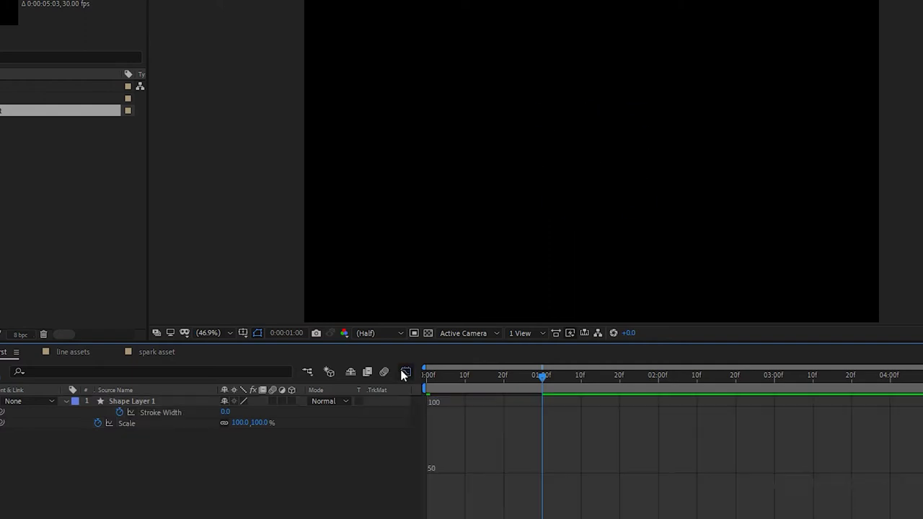
{"action": "left_click", "coordinate": [406, 372]}
{"action": "left_click_drag", "start_coordinate": [598, 463], "coordinate": [417, 412]}
{"action": "left_click", "coordinate": [406, 372]}
{"action": "left_click_drag", "start_coordinate": [579, 498], "coordinate": [488, 483]}
{"action": "left_click_drag", "start_coordinate": [537, 386], "coordinate": [385, 373]}
{"action": "left_click", "coordinate": [406, 372]}
Preview the burst, move to about frame 15, and select the end keyframes near one second.
{"action": "key", "text": "space"}
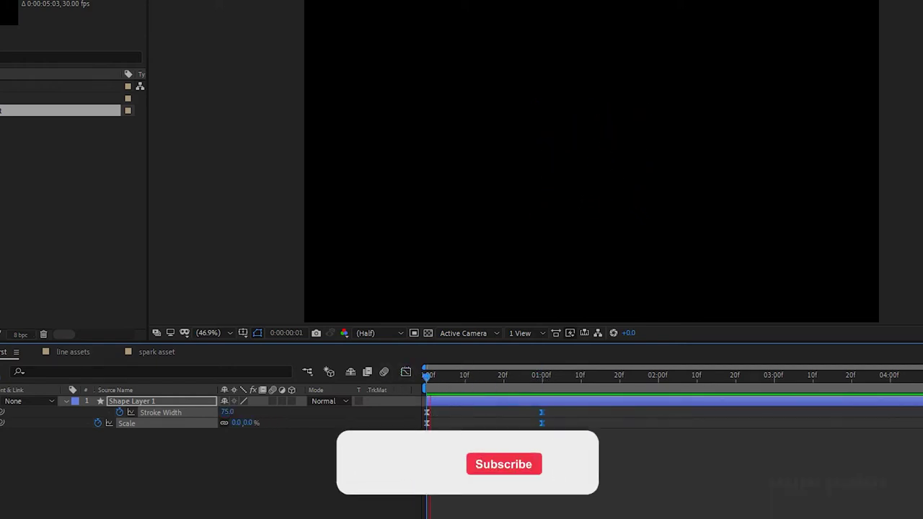
{"action": "left_click_drag", "start_coordinate": [606, 378], "coordinate": [452, 390]}
{"action": "key", "text": "space"}
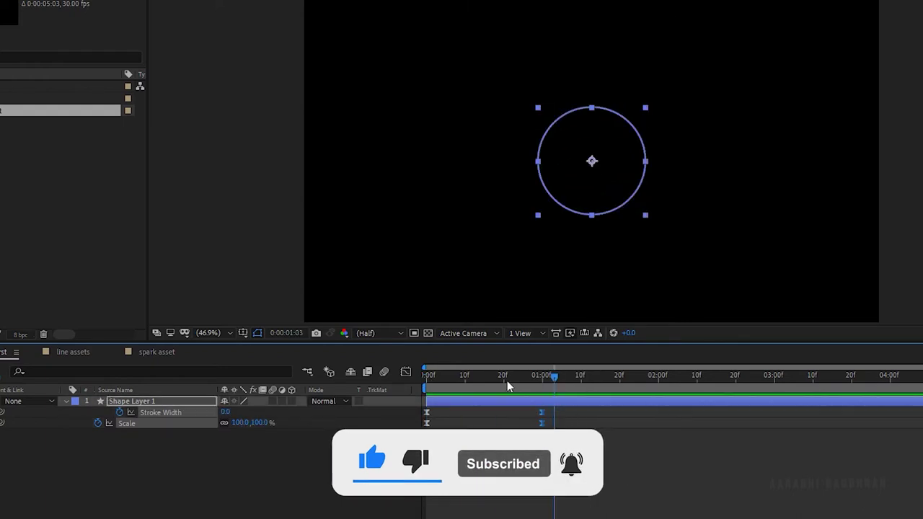
{"action": "left_click_drag", "start_coordinate": [472, 379], "coordinate": [483, 381]}
{"action": "mouse_move", "coordinate": [546, 408]}
{"action": "left_mouse_down"}
{"action": "mouse_move", "coordinate": [515, 421]}
{"action": "mouse_move", "coordinate": [540, 422]}
{"action": "mouse_move", "coordinate": [531, 436]}
{"action": "mouse_move", "coordinate": [542, 427]}
{"action": "mouse_move", "coordinate": [488, 428]}
{"action": "mouse_move", "coordinate": [493, 383]}
{"action": "mouse_move", "coordinate": [409, 385]}
{"action": "left_mouse_up"}
Duplicate the circle layer, start the copy at frame 5, and preview both rings.
{"action": "key", "text": "space"}
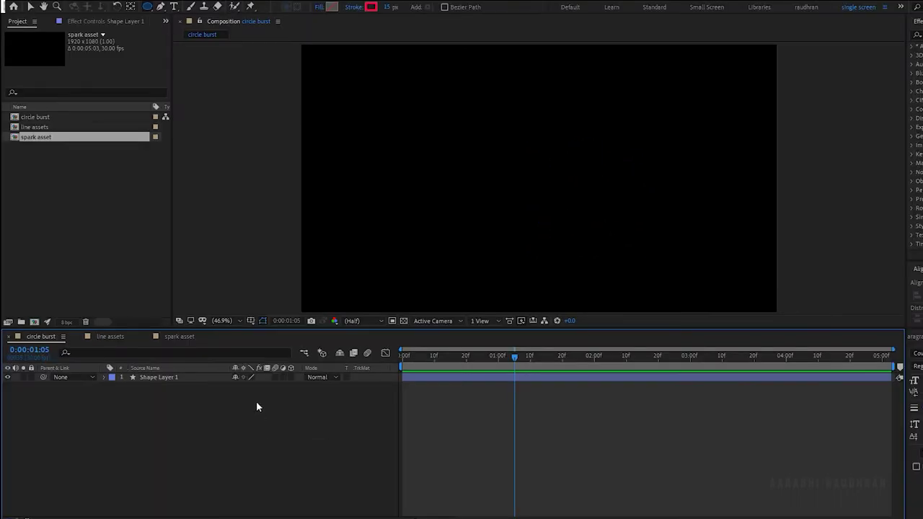
{"action": "left_click", "coordinate": [214, 377]}
{"action": "key", "text": "ctrl+d"}
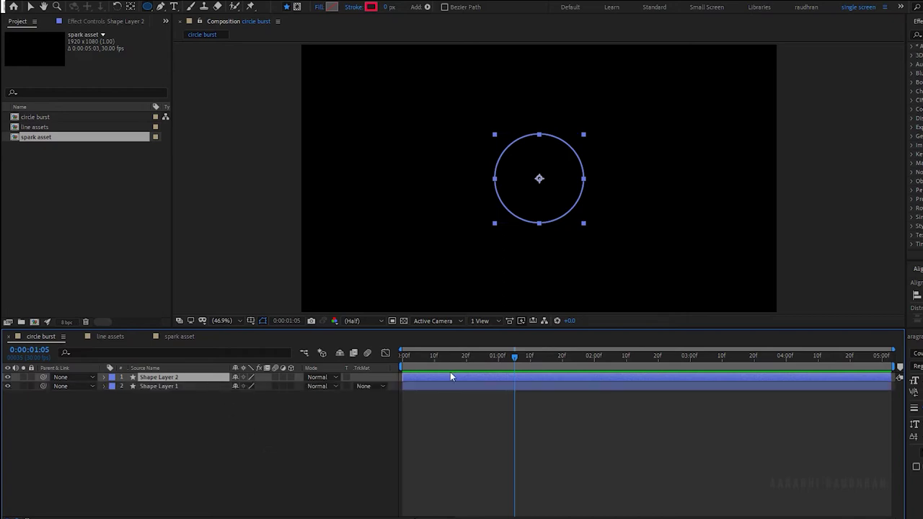
{"action": "left_click", "coordinate": [419, 358]}
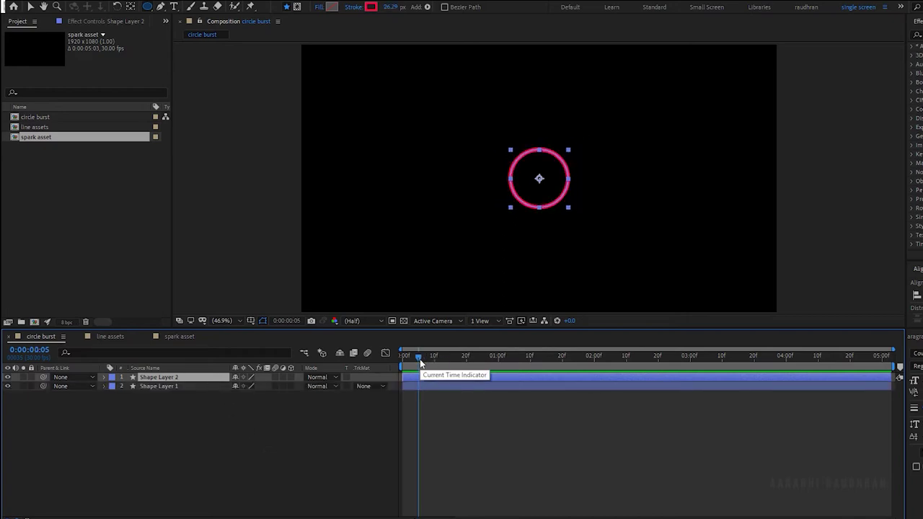
{"action": "left_click_drag", "start_coordinate": [420, 378], "coordinate": [436, 381]}
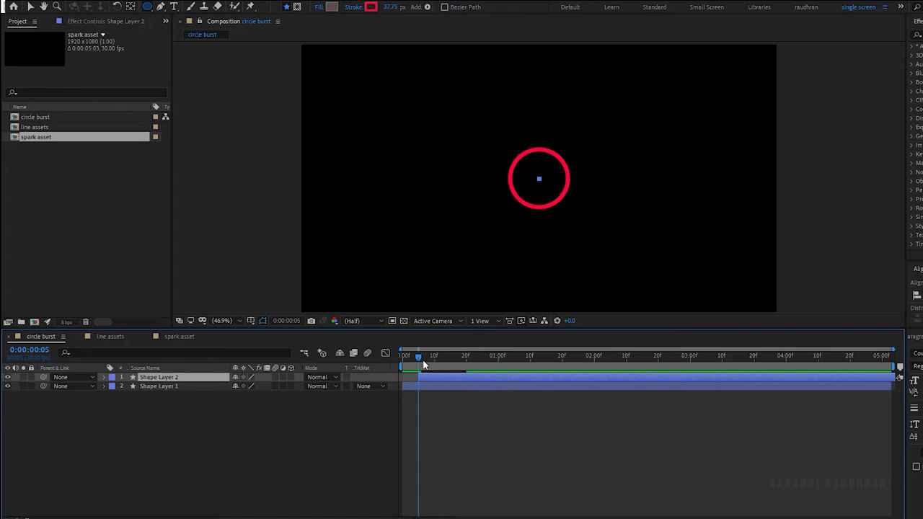
{"action": "key", "text": "space"}
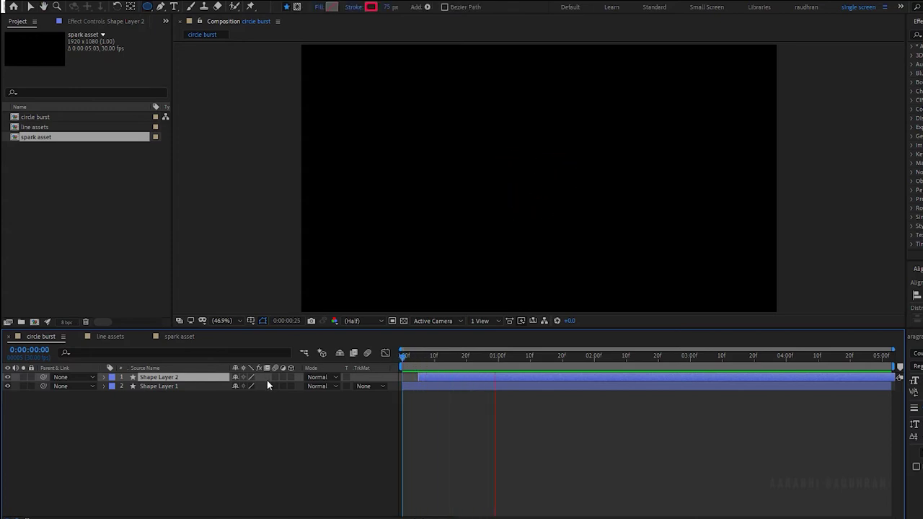
{"action": "left_click_drag", "start_coordinate": [413, 356], "coordinate": [402, 361]}
{"action": "key", "text": "space"}
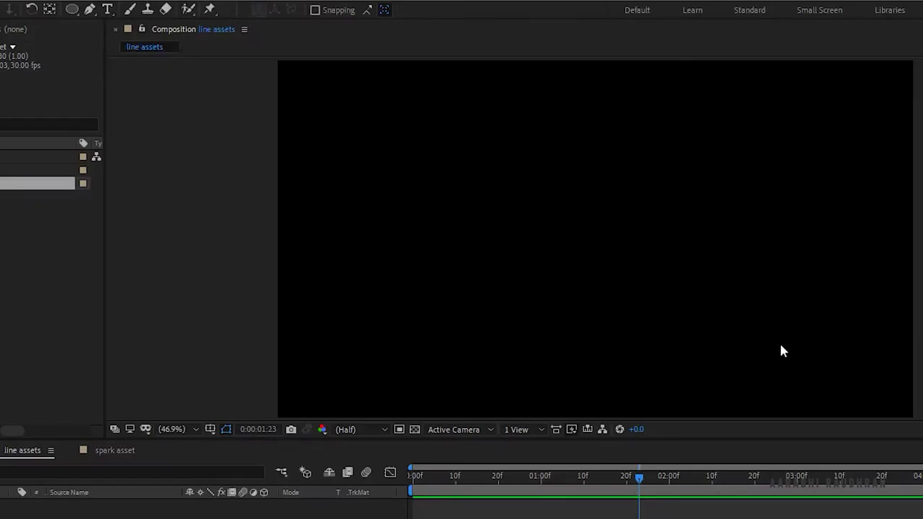
Draw a horizontal Pen-tool line with no fill and a solid stroke in line assets.
{"action": "left_click", "coordinate": [37, 498]}
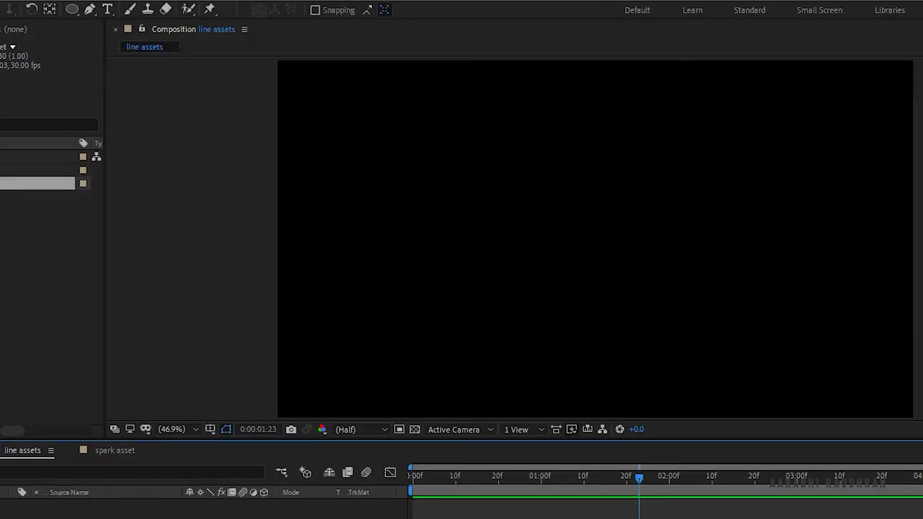
{"action": "left_click", "coordinate": [90, 9]}
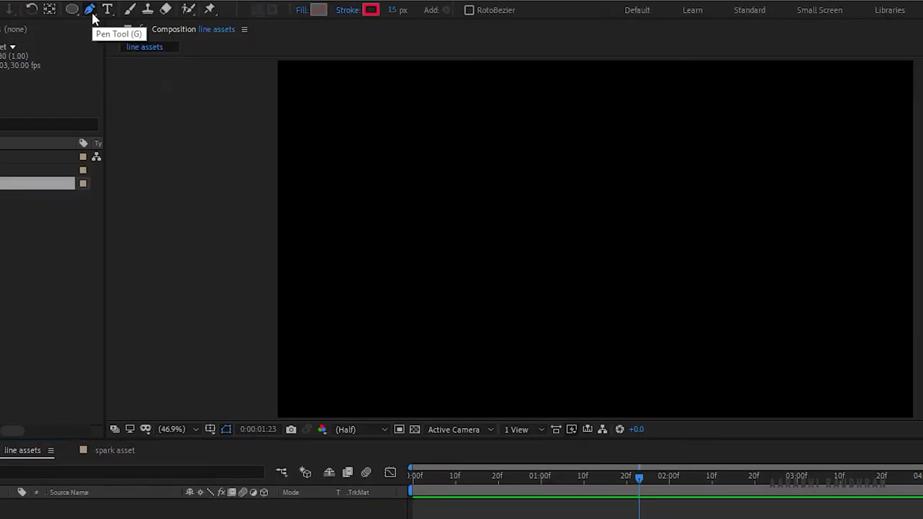
{"action": "left_click", "coordinate": [295, 12]}
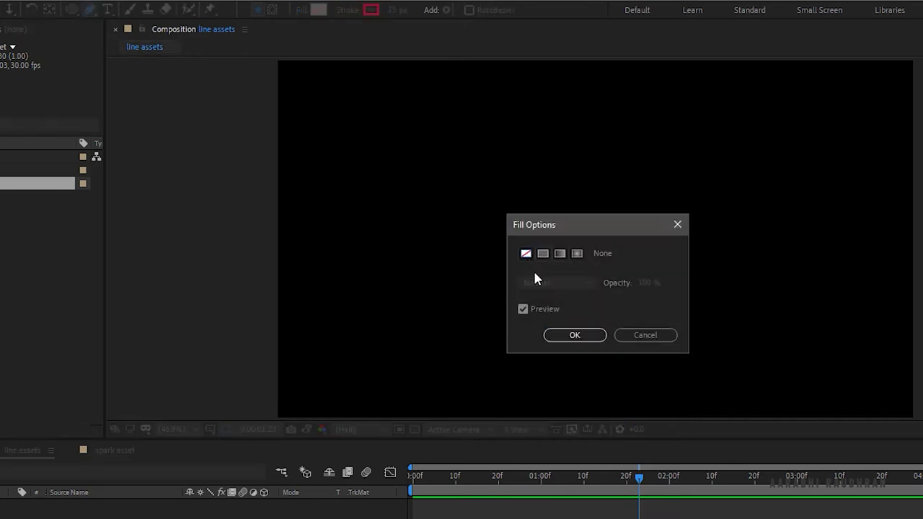
{"action": "left_click", "coordinate": [577, 337]}
{"action": "left_click", "coordinate": [346, 11]}
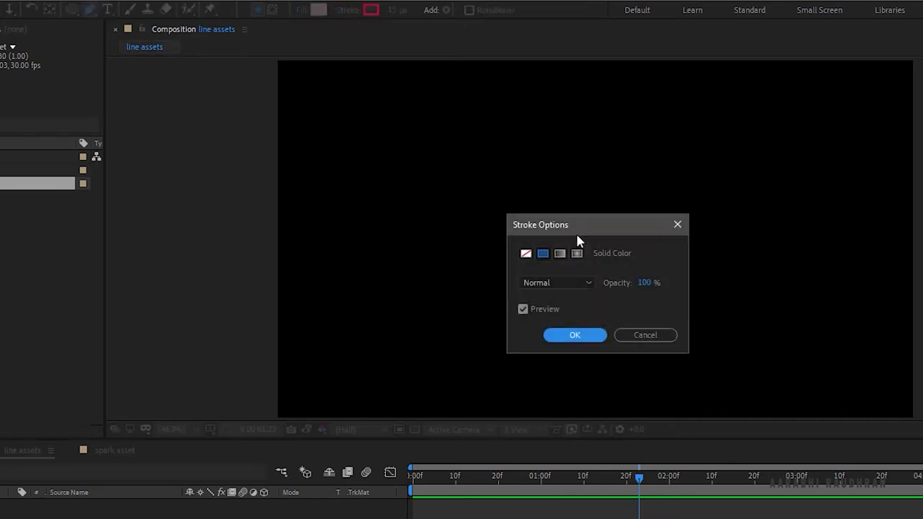
{"action": "left_click", "coordinate": [567, 334]}
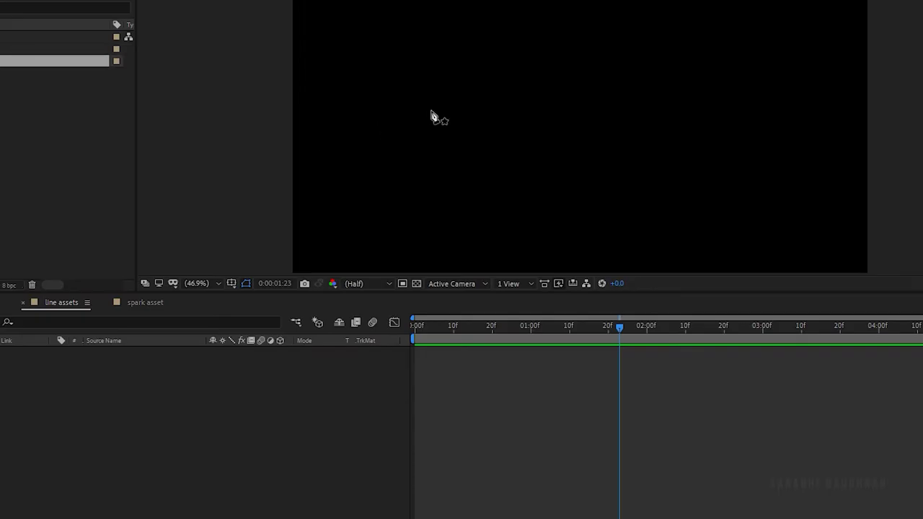
{"action": "left_click", "coordinate": [488, 228]}
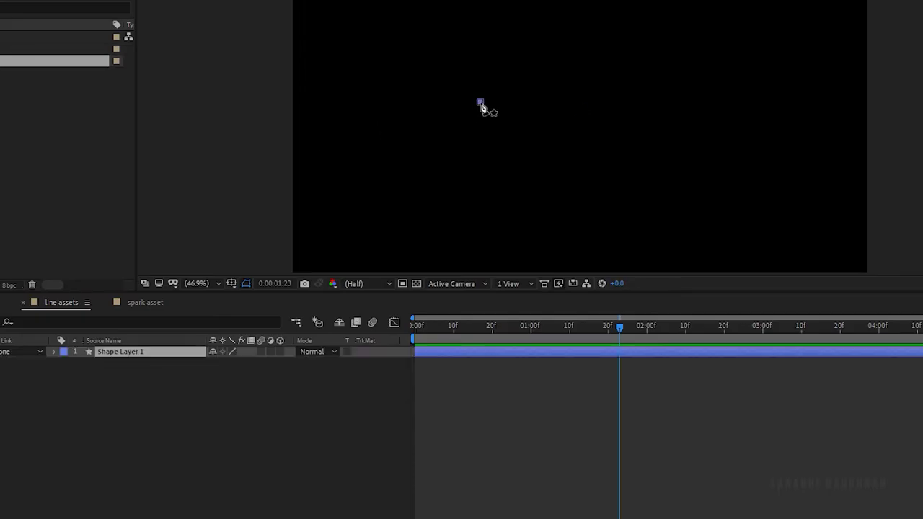
{"action": "left_click", "coordinate": [579, 103]}
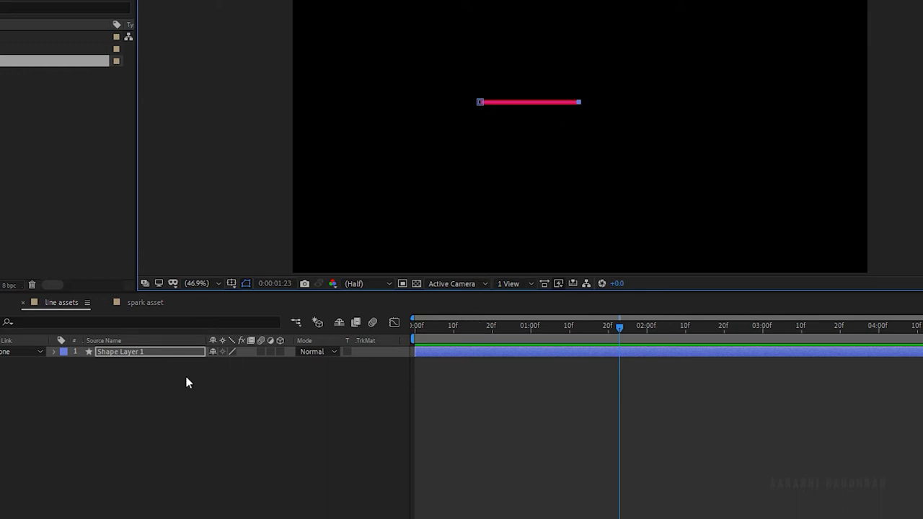
Add Trim Paths to the line and expand its settings.
{"action": "left_click", "coordinate": [52, 352]}
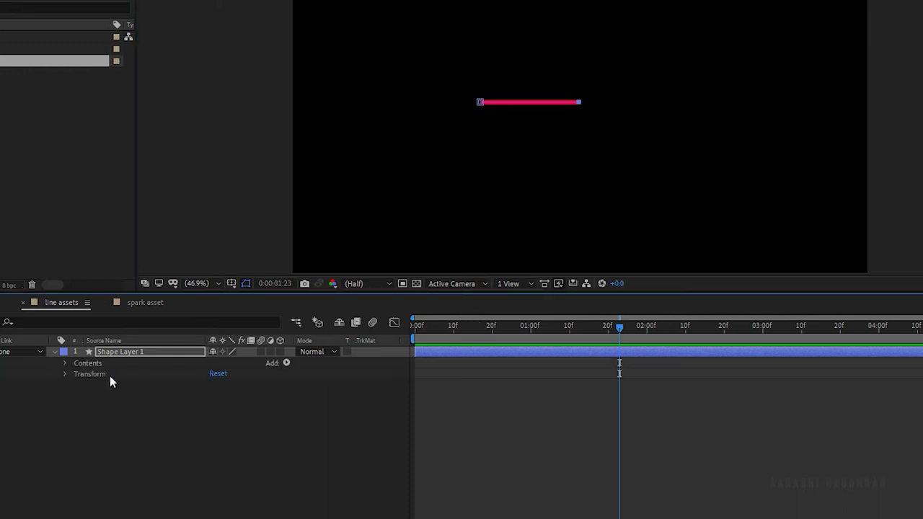
{"action": "left_click", "coordinate": [286, 363]}
{"action": "left_click", "coordinate": [333, 291]}
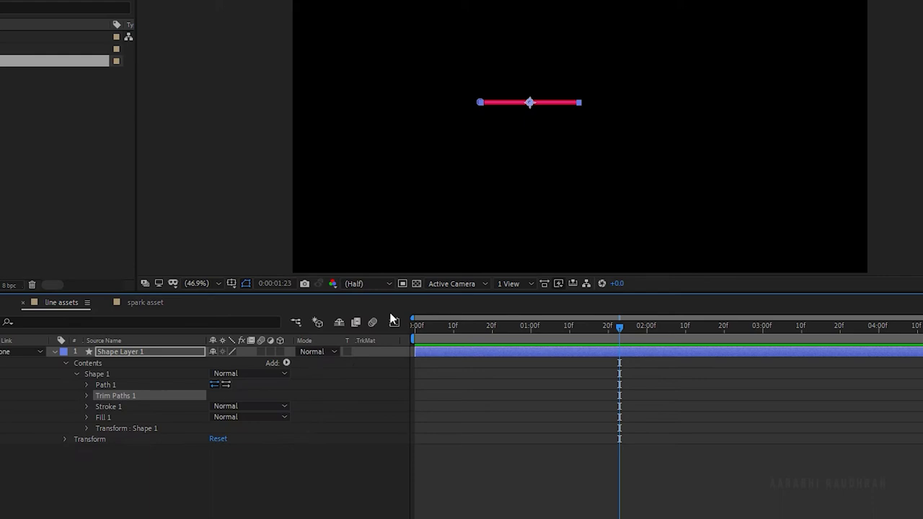
{"action": "left_click_drag", "start_coordinate": [622, 327], "coordinate": [405, 335]}
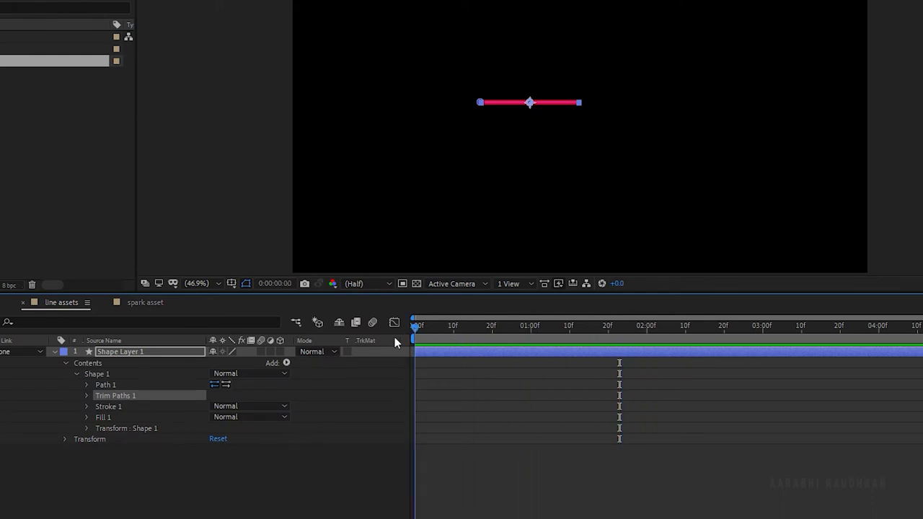
{"action": "left_click", "coordinate": [87, 398]}
{"action": "key", "text": "space"}
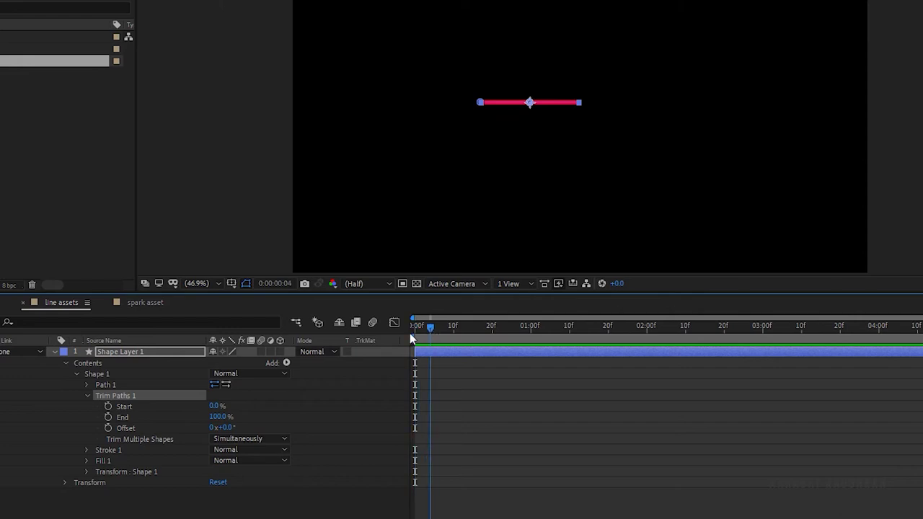
{"action": "key", "text": "space"}
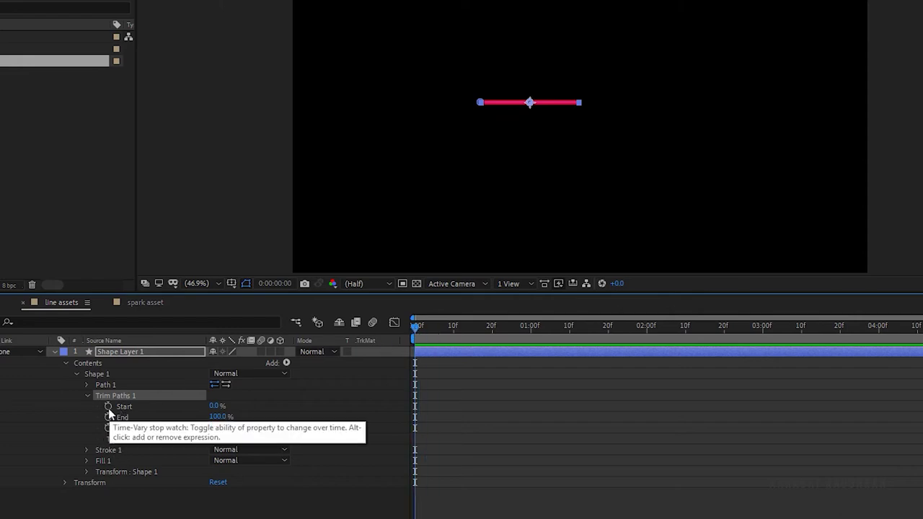
Keyframe End at 0% on frame 0, and Start from 0% to 100% at frame 10.
{"action": "left_click", "coordinate": [109, 417]}
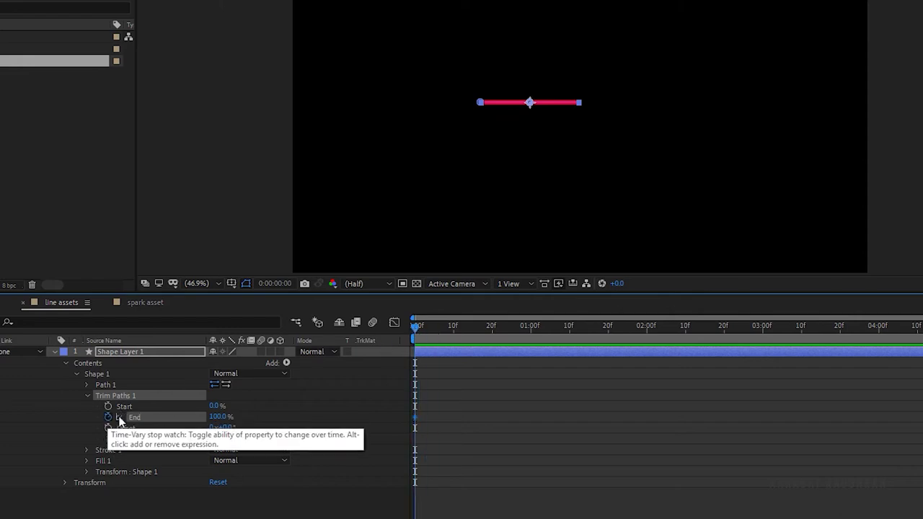
{"action": "left_click", "coordinate": [235, 419]}
{"action": "type", "text": "0"}
{"action": "key", "text": "Return"}
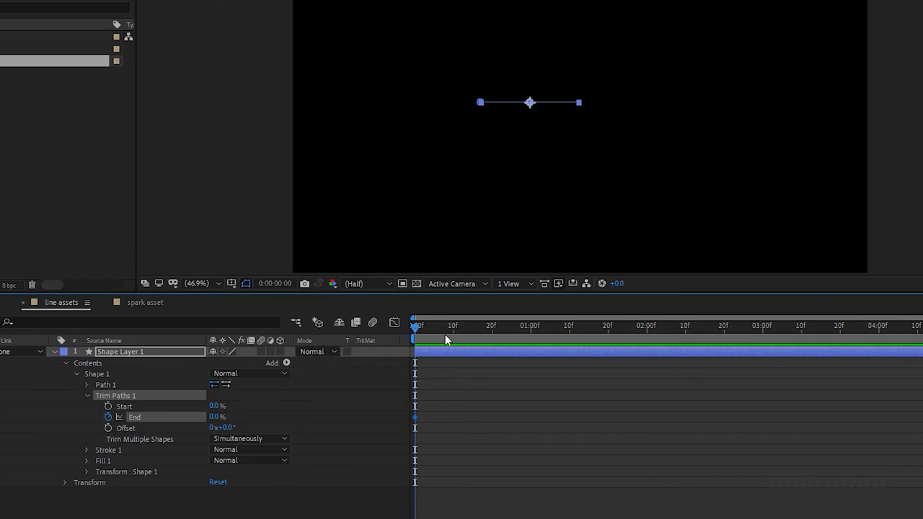
{"action": "left_click", "coordinate": [454, 330]}
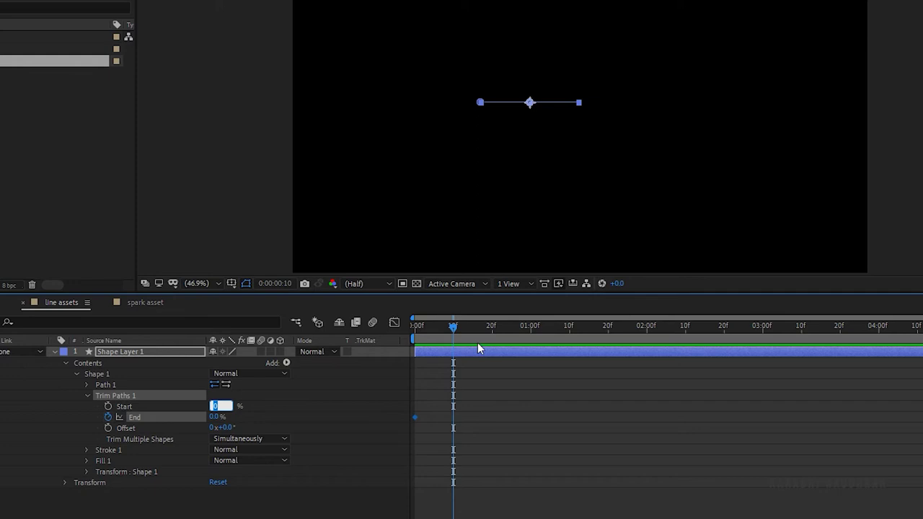
{"action": "left_click_drag", "start_coordinate": [456, 331], "coordinate": [415, 330]}
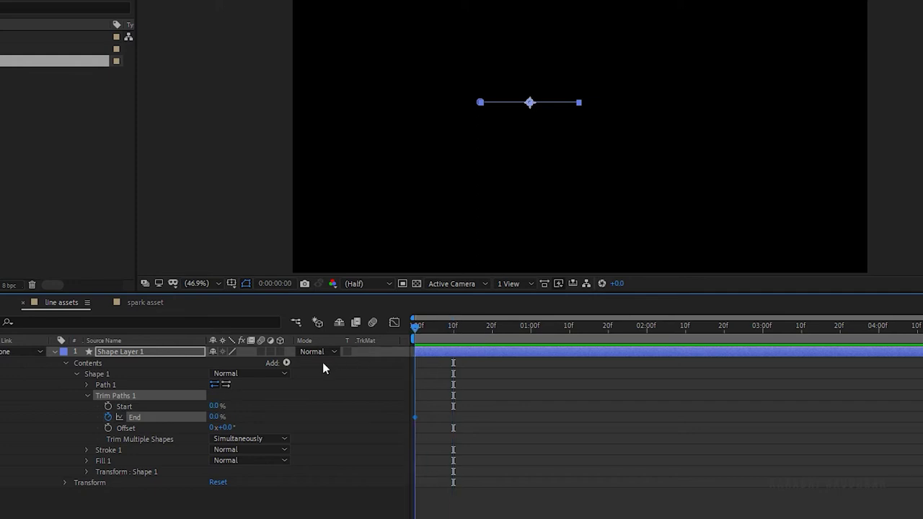
{"action": "left_click", "coordinate": [108, 406]}
{"action": "left_click_drag", "start_coordinate": [419, 330], "coordinate": [454, 332]}
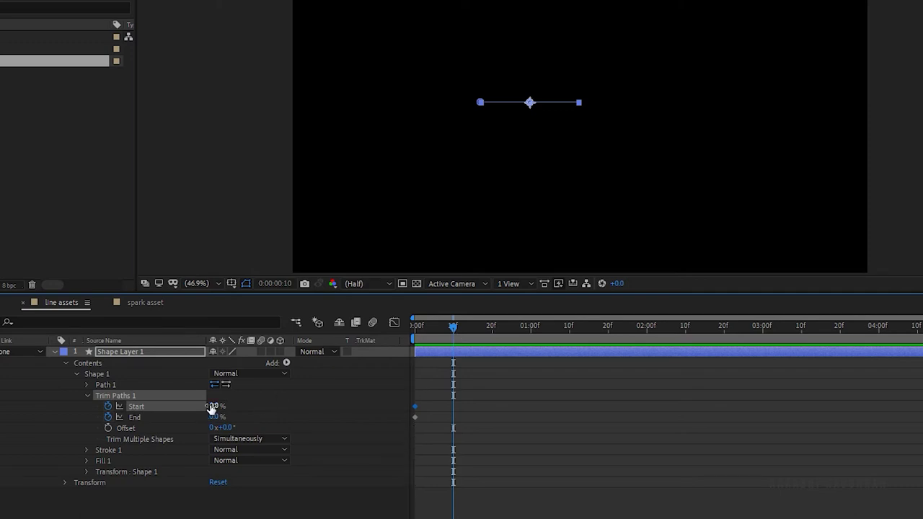
{"action": "left_click_drag", "start_coordinate": [211, 409], "coordinate": [286, 405]}
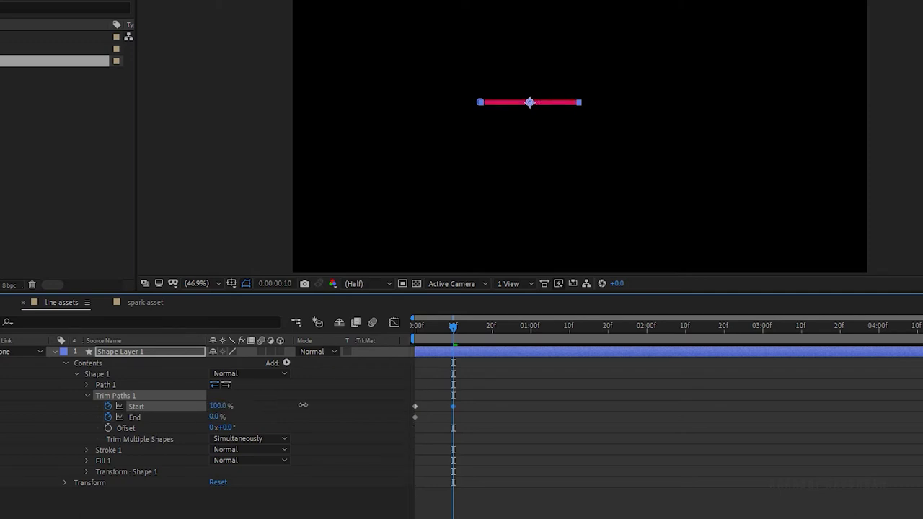
Set End to 100% at frame 20 and preview the line animation.
{"action": "left_click", "coordinate": [489, 332]}
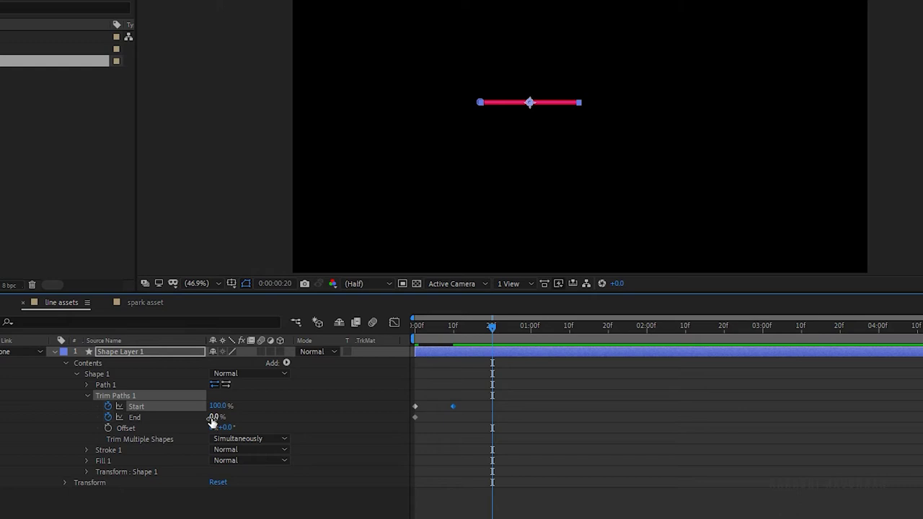
{"action": "left_click_drag", "start_coordinate": [212, 418], "coordinate": [334, 409]}
{"action": "key", "text": "Home"}
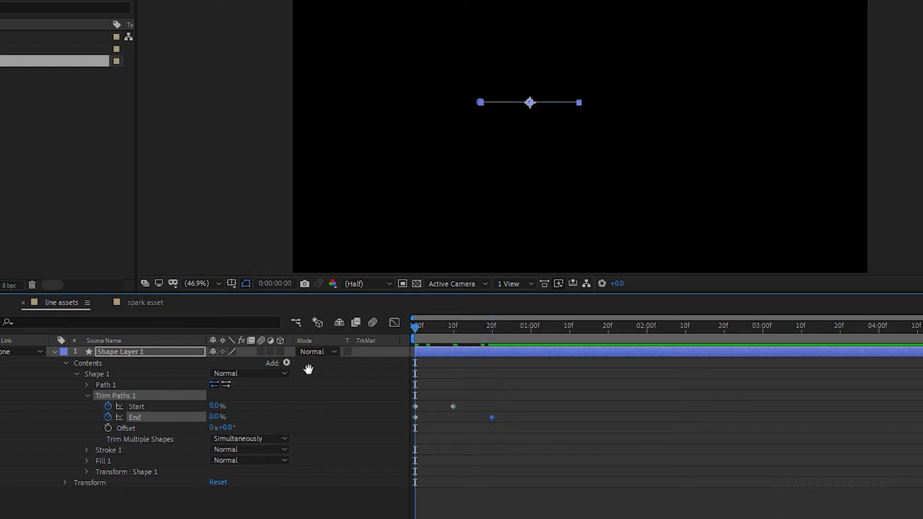
{"action": "key", "text": "space"}
{"action": "key", "text": "space"}
{"action": "left_click_drag", "start_coordinate": [516, 397], "coordinate": [395, 442]}
Easy-ease the Trim Paths keyframes and adjust their influence in the speed graph.
{"action": "key", "text": "F9"}
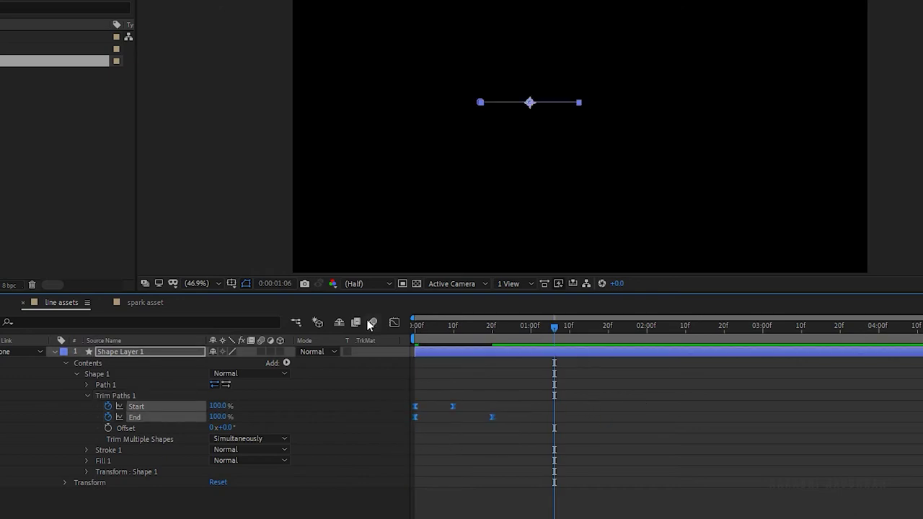
{"action": "left_click", "coordinate": [393, 323]}
{"action": "left_click_drag", "start_coordinate": [551, 447], "coordinate": [412, 504]}
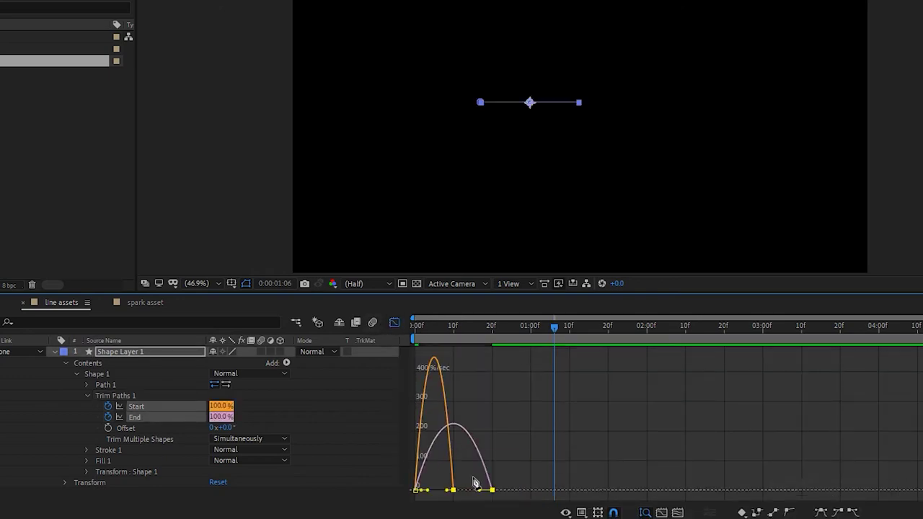
{"action": "left_click_drag", "start_coordinate": [477, 494], "coordinate": [427, 494]}
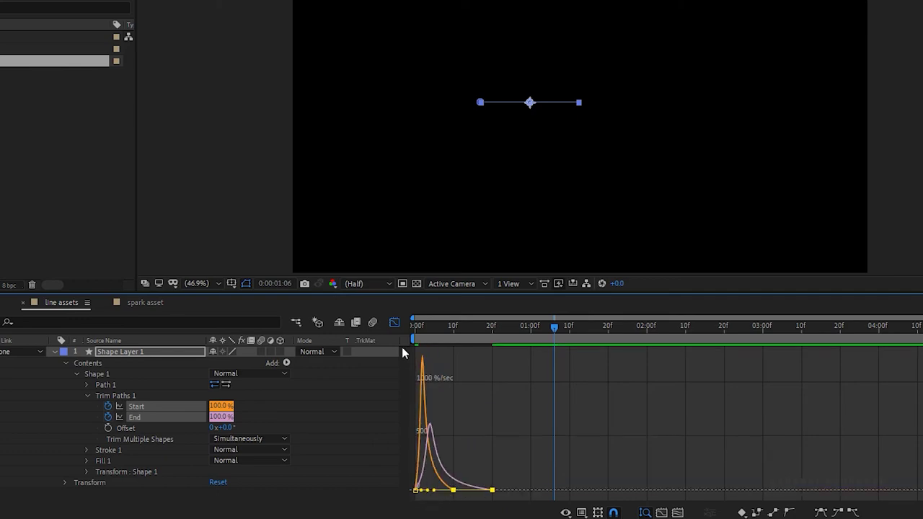
{"action": "left_click", "coordinate": [395, 322]}
Nudge the Start and End keyframes slightly and preview the adjusted draw-on timing.
{"action": "key", "text": "Home"}
{"action": "key", "text": "space"}
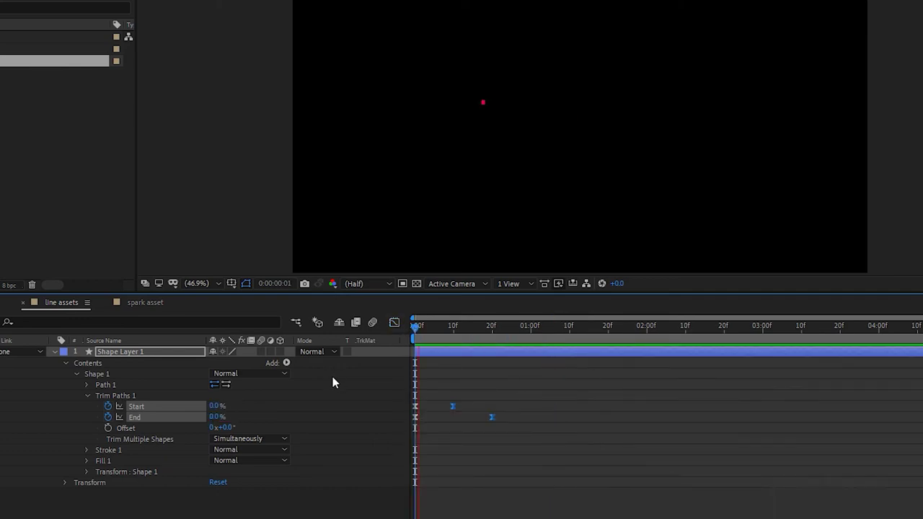
{"action": "left_click_drag", "start_coordinate": [533, 407], "coordinate": [516, 414]}
{"action": "key", "text": "Home"}
{"action": "key", "text": "space"}
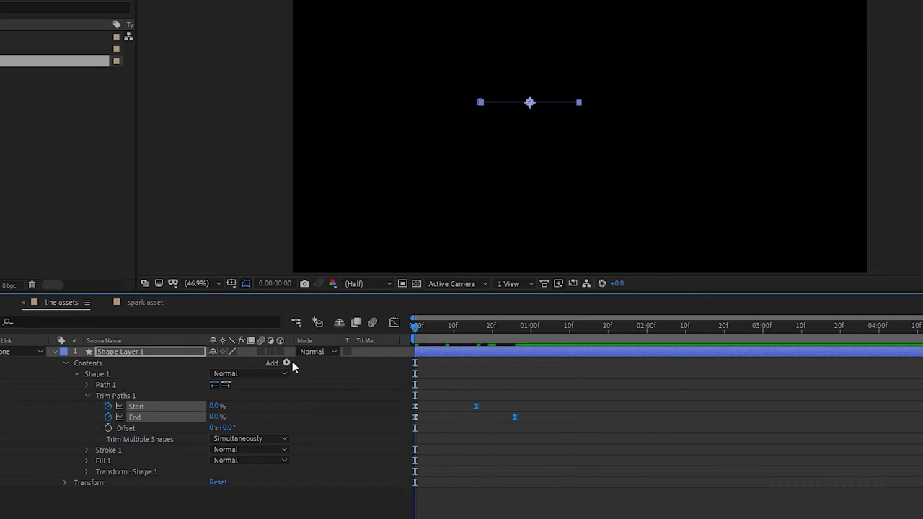
{"action": "key", "text": "space"}
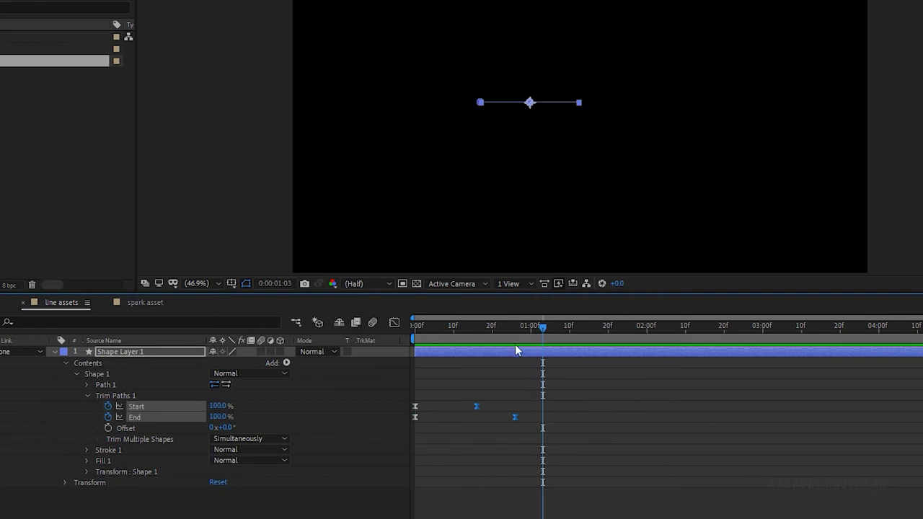
{"action": "left_click_drag", "start_coordinate": [519, 416], "coordinate": [511, 417]}
{"action": "key", "text": "space"}
{"action": "key", "text": "space"}
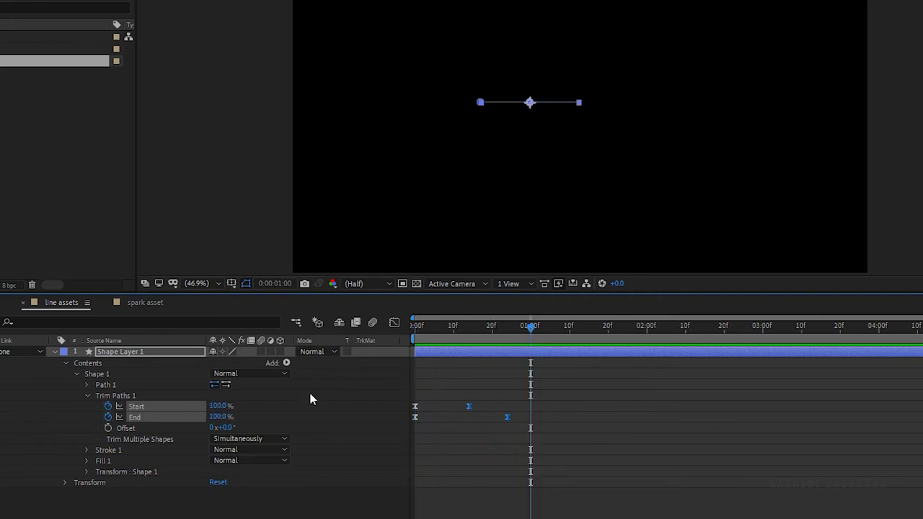
Duplicate the line layer and start the copy a few frames later.
{"action": "left_click", "coordinate": [54, 353]}
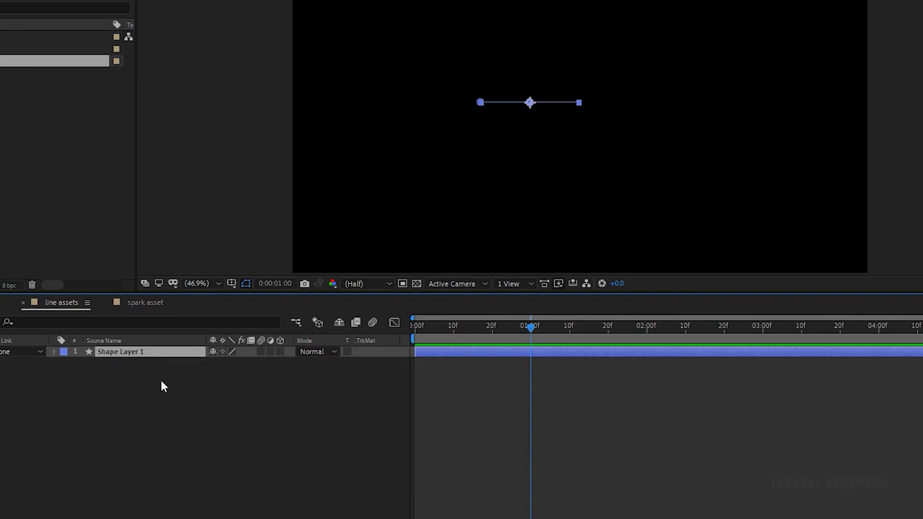
{"action": "key", "text": "ctrl+d"}
{"action": "key", "text": "ctrl+d"}
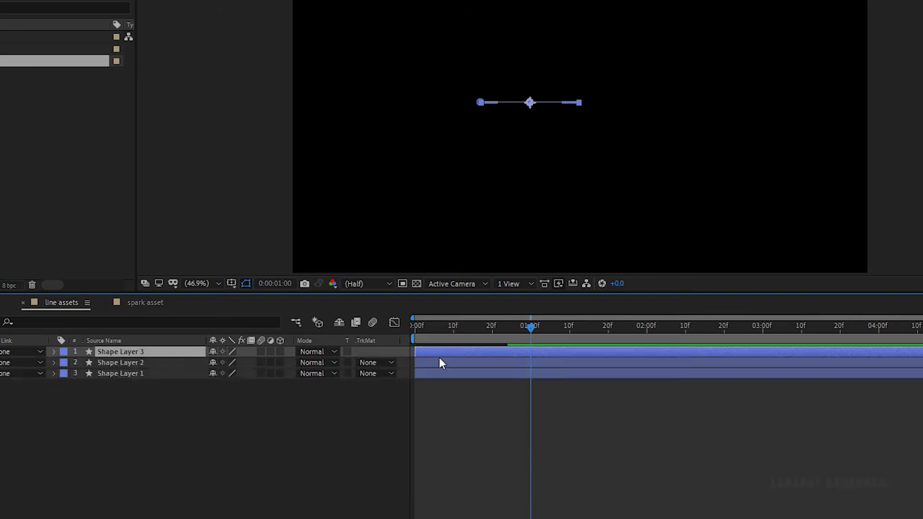
{"action": "mouse_move", "coordinate": [435, 353]}
{"action": "left_mouse_down"}
{"action": "mouse_move", "coordinate": [458, 351]}
{"action": "mouse_move", "coordinate": [435, 364]}
{"action": "mouse_move", "coordinate": [465, 364]}
{"action": "mouse_move", "coordinate": [446, 349]}
{"action": "left_mouse_up"}
{"action": "left_click", "coordinate": [406, 387]}
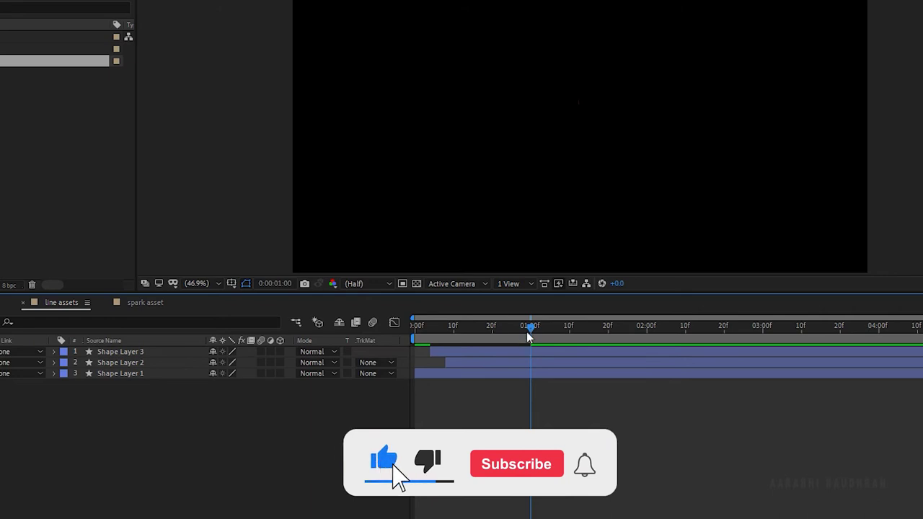
{"action": "key", "text": "Home"}
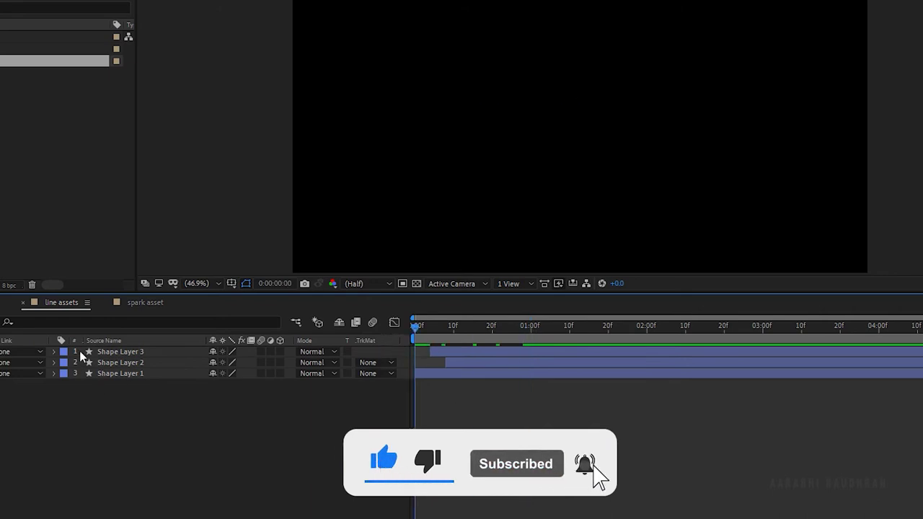
Move Shape Layer 3 to Y 548.1 and Shape Layer 2 to Y 526.1, then preview.
{"action": "left_click", "coordinate": [102, 350]}
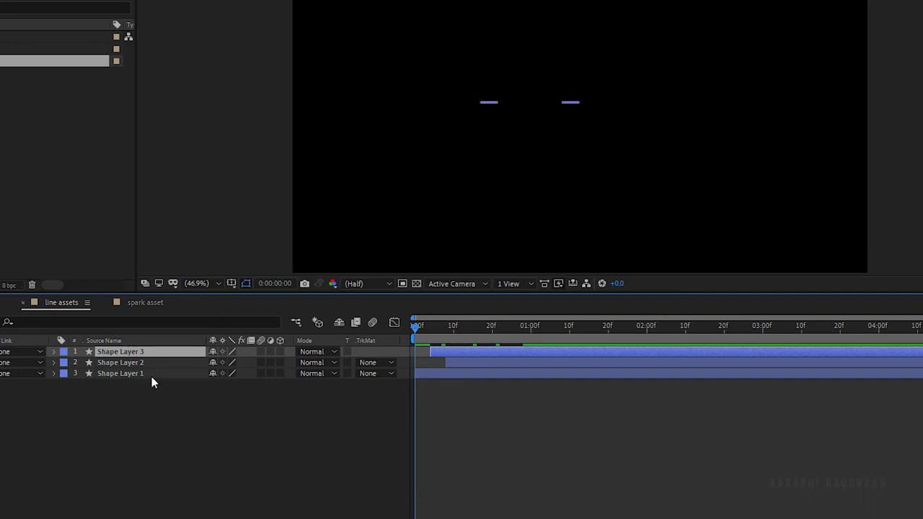
{"action": "key", "text": "p"}
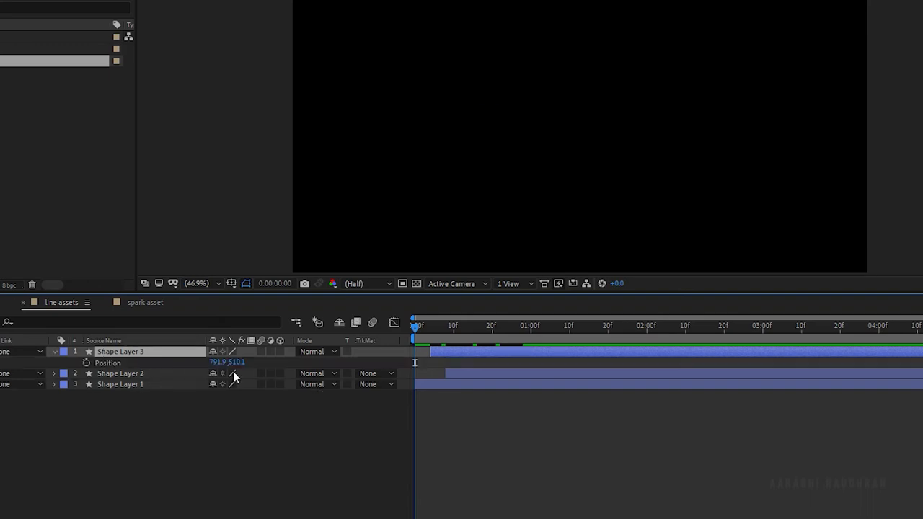
{"action": "left_click", "coordinate": [462, 331]}
{"action": "left_click_drag", "start_coordinate": [235, 363], "coordinate": [256, 363]}
{"action": "left_click", "coordinate": [138, 375]}
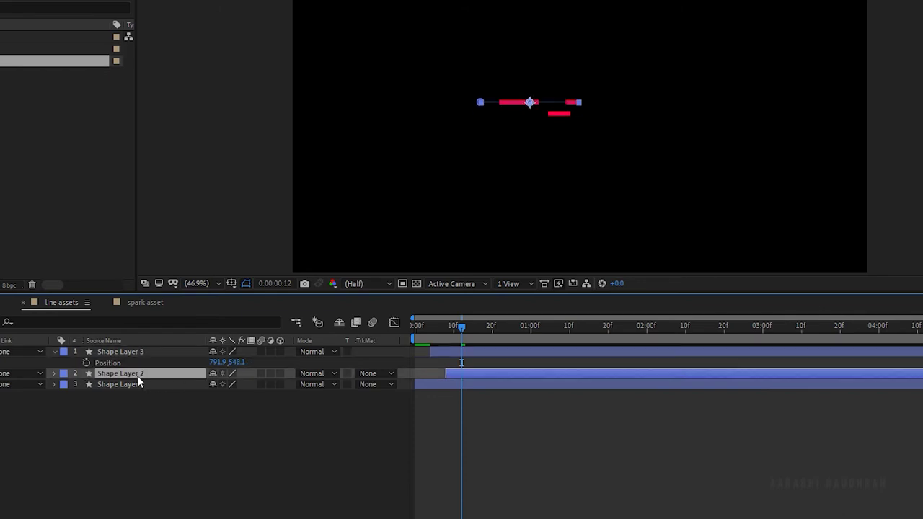
{"action": "key", "text": "p"}
{"action": "left_click_drag", "start_coordinate": [238, 383], "coordinate": [289, 342]}
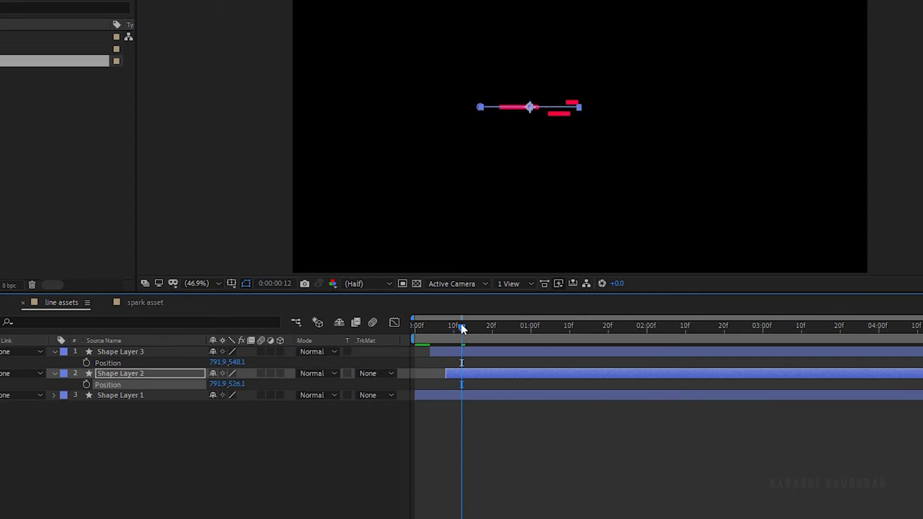
{"action": "key", "text": "space"}
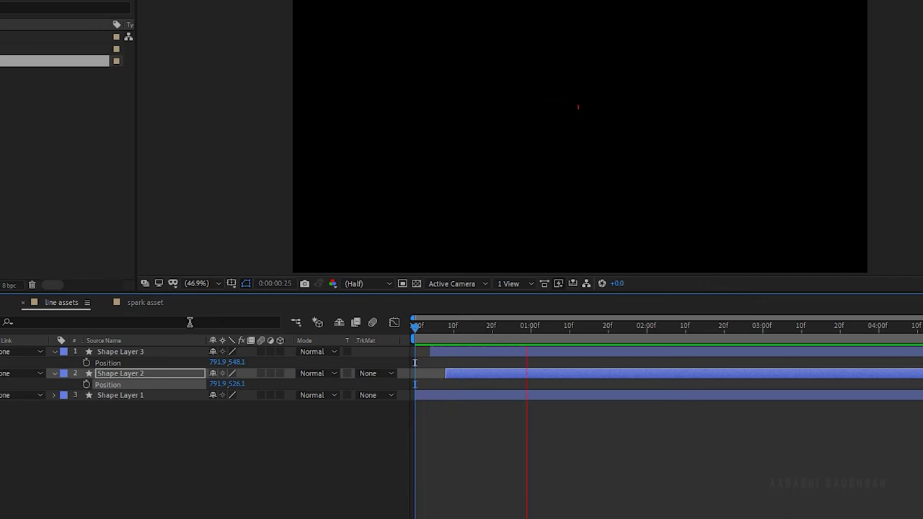
{"action": "key", "text": "space"}
{"action": "key", "text": "space"}
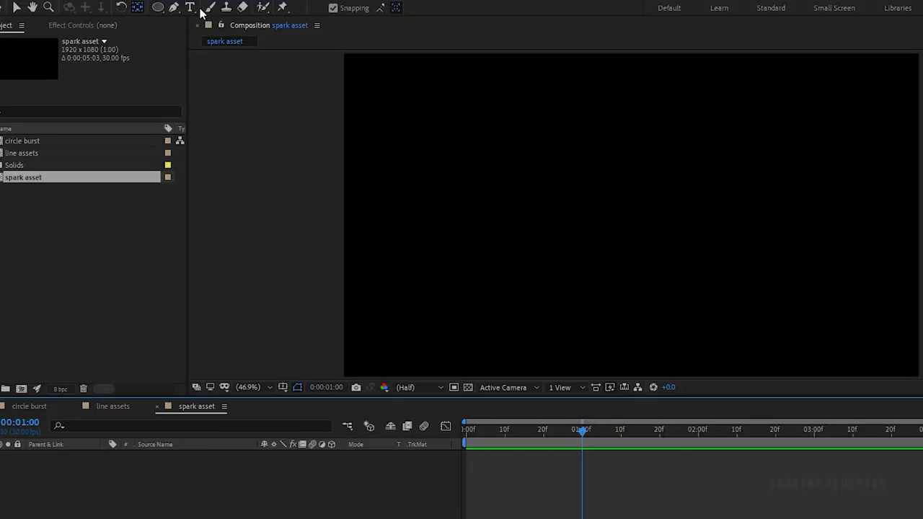
Draw a horizontal Pen-tool line with no fill and a solid stroke in spark asset.
{"action": "left_click", "coordinate": [175, 9]}
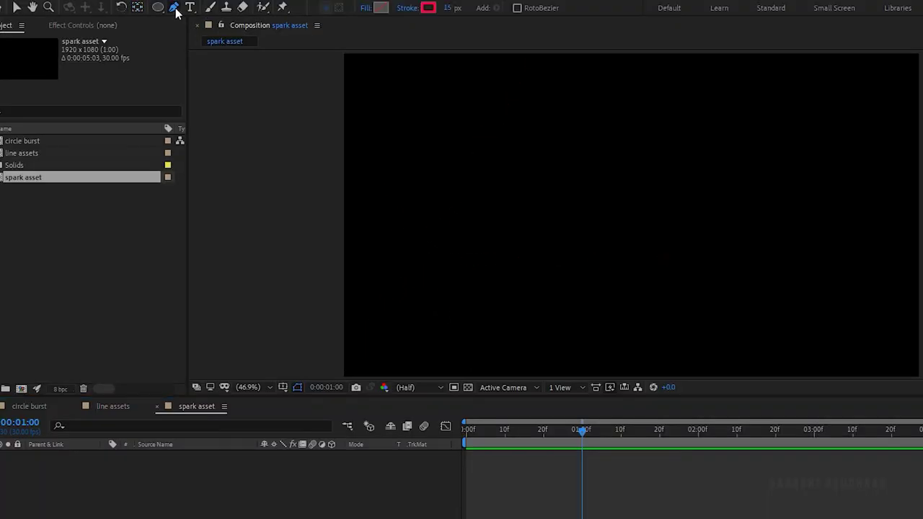
{"action": "left_click", "coordinate": [367, 9]}
{"action": "left_click", "coordinate": [569, 227]}
{"action": "left_click", "coordinate": [603, 310]}
{"action": "left_click", "coordinate": [410, 9]}
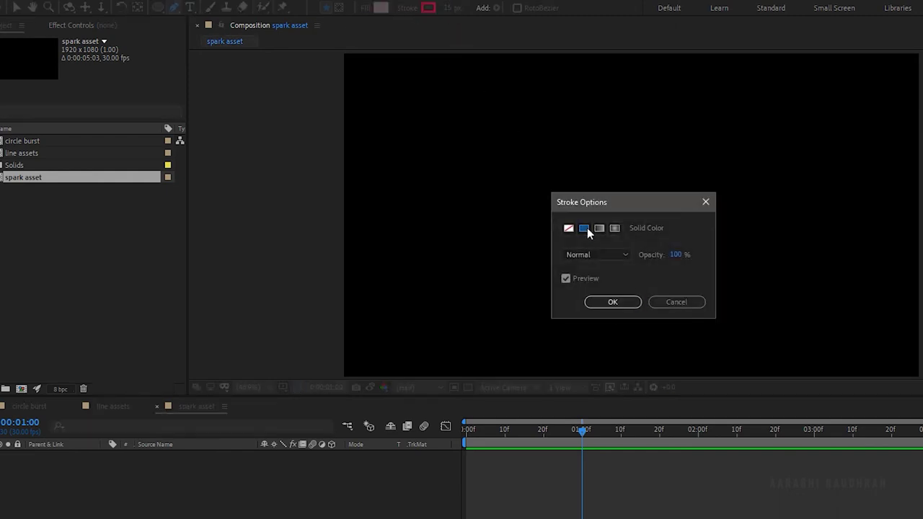
{"action": "left_click", "coordinate": [612, 302]}
{"action": "left_click", "coordinate": [606, 218]}
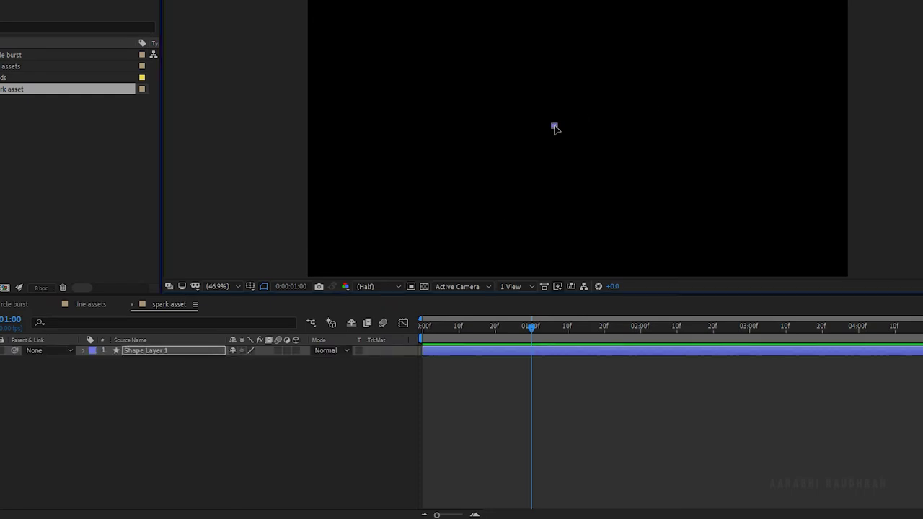
{"action": "left_click", "coordinate": [698, 125]}
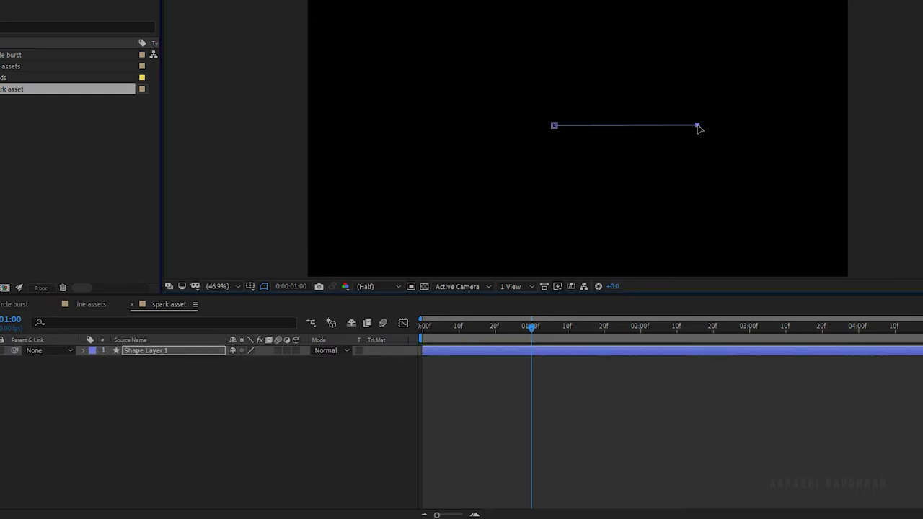
{"action": "key", "text": "Caps_Lock"}
{"action": "key", "text": "Caps_Lock"}
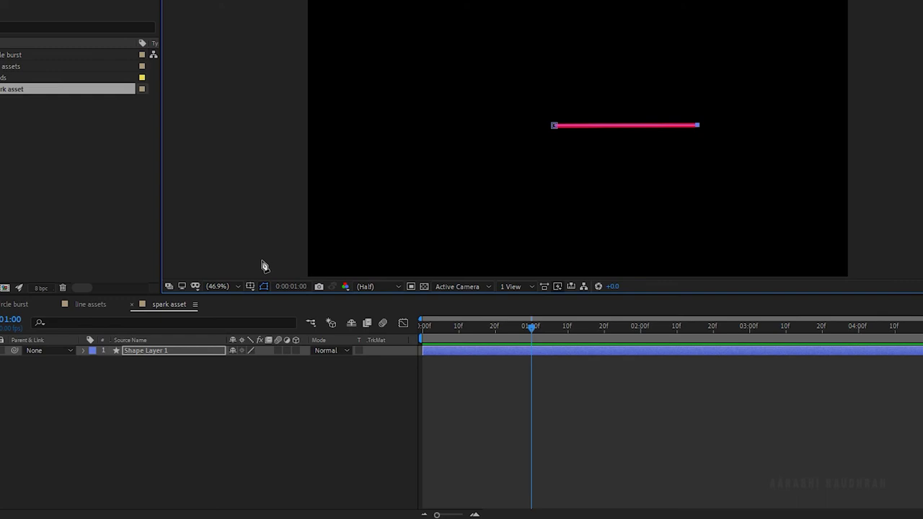
Add a Repeater to the red line shape and set it to 6 copies.
{"action": "left_click", "coordinate": [83, 350]}
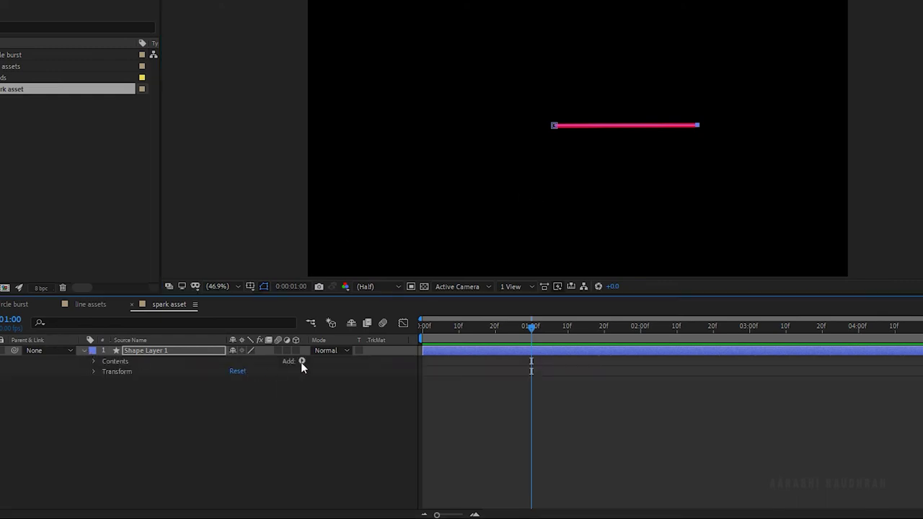
{"action": "left_click", "coordinate": [301, 361]}
{"action": "left_click", "coordinate": [339, 268]}
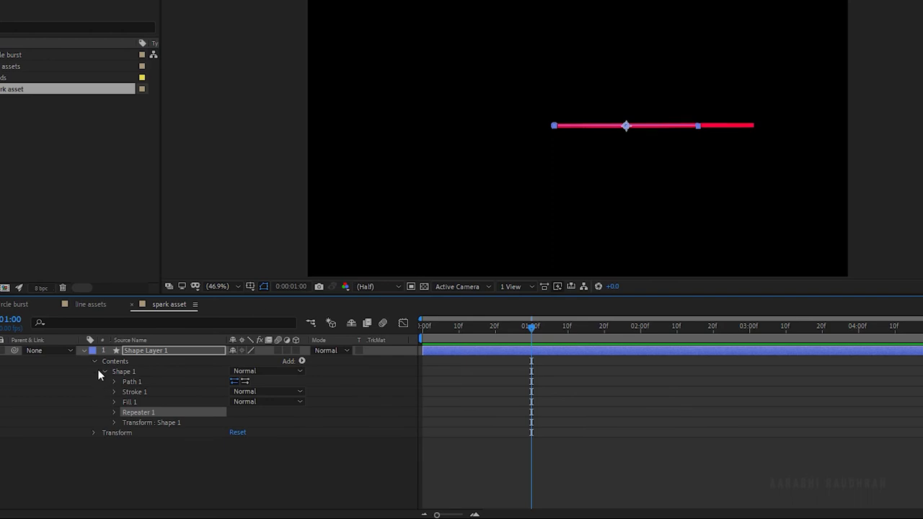
{"action": "left_click", "coordinate": [114, 413]}
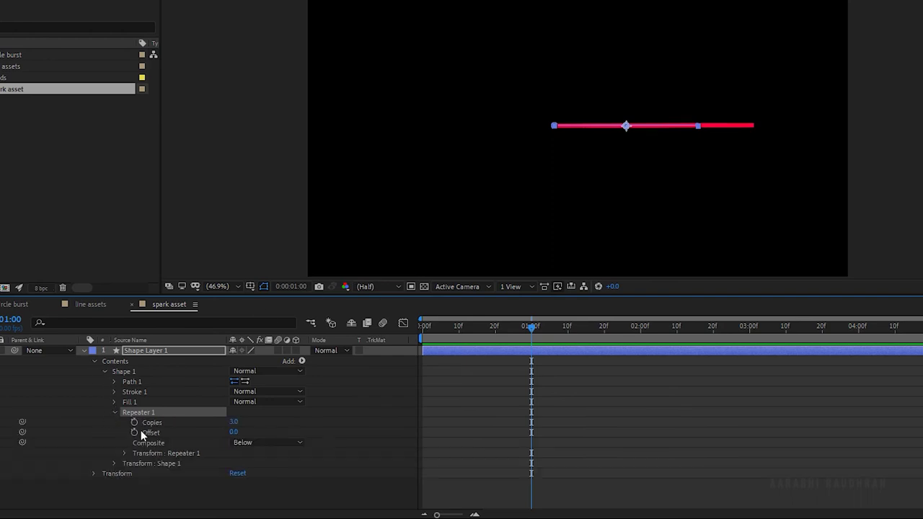
{"action": "left_click", "coordinate": [233, 423]}
{"action": "type", "text": "60"}
{"action": "key", "text": "Return"}
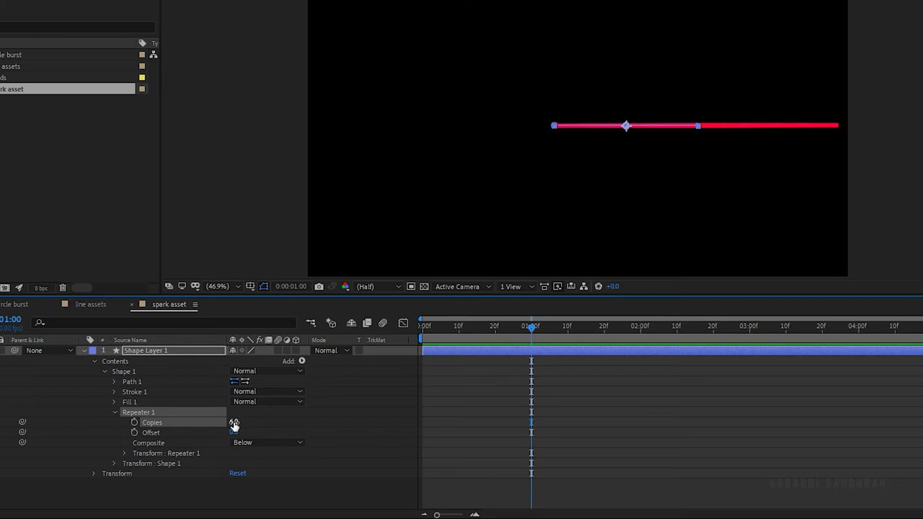
Set the Repeater transform position offset to 0 and rotation to 60° per copy.
{"action": "left_click", "coordinate": [125, 451]}
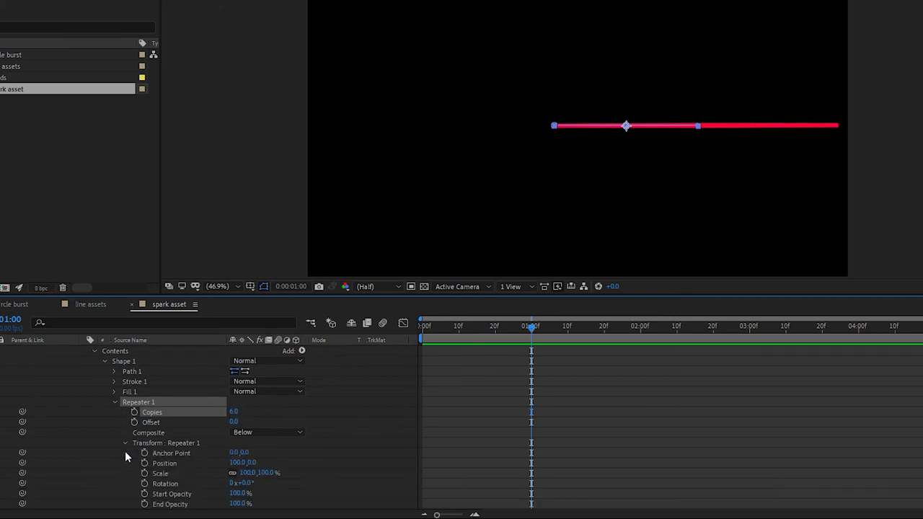
{"action": "left_click", "coordinate": [243, 473]}
{"action": "left_click", "coordinate": [234, 462]}
{"action": "type", "text": "0"}
{"action": "key", "text": "Return"}
{"action": "scroll", "coordinate": [613, 380], "scroll_direction": "down", "scroll_amount": 1}
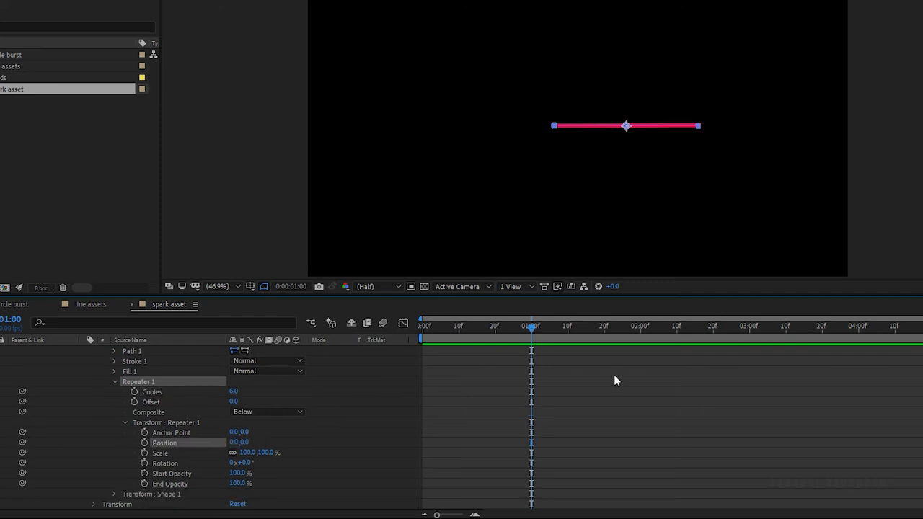
{"action": "left_click", "coordinate": [245, 463]}
{"action": "type", "text": "60"}
{"action": "key", "text": "Return"}
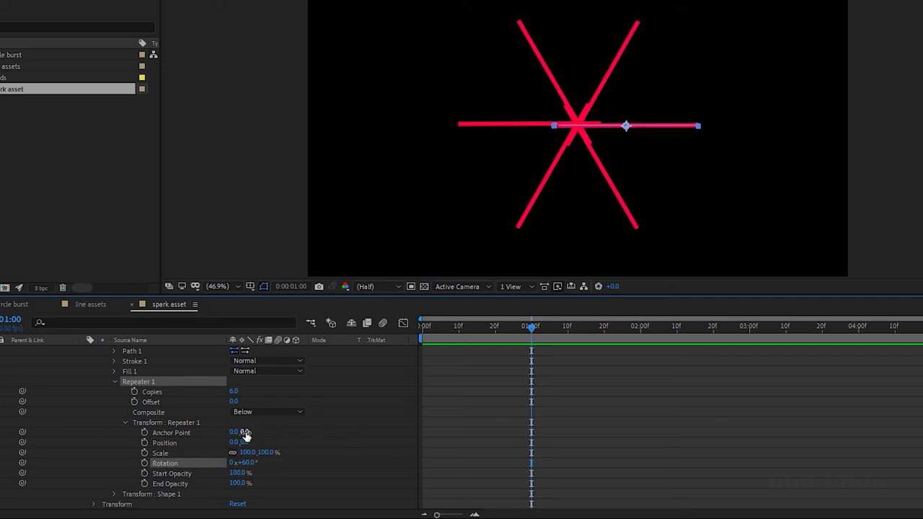
Adjust the Repeater anchor point, rewind the time to the start, and collapse Shape Layer 1.
{"action": "left_click_drag", "start_coordinate": [246, 432], "coordinate": [189, 442]}
{"action": "key", "text": "ctrl+z"}
{"action": "left_click_drag", "start_coordinate": [533, 329], "coordinate": [423, 329]}
{"action": "scroll", "coordinate": [144, 389], "scroll_direction": "up", "scroll_amount": 2}
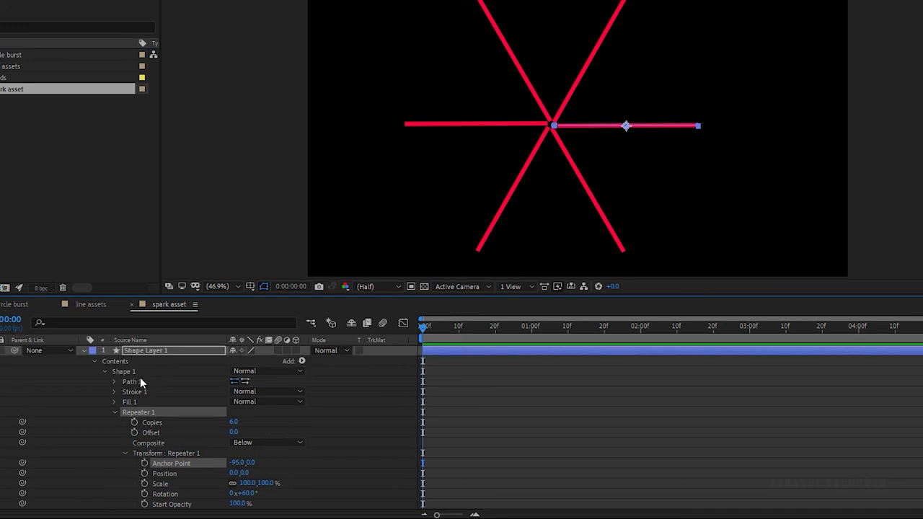
{"action": "left_click", "coordinate": [84, 351]}
Add a Trim Paths operator to the spark shape on Shape Layer 1.
{"action": "left_click", "coordinate": [165, 383]}
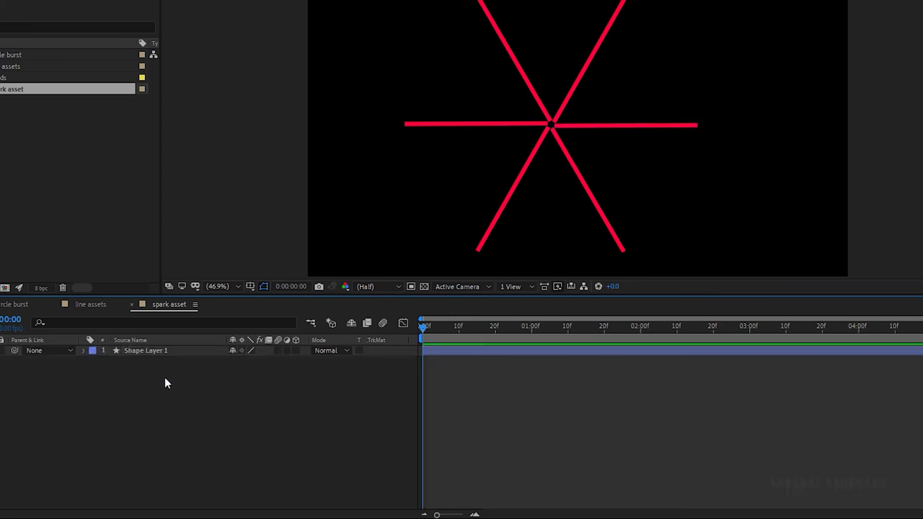
{"action": "left_click", "coordinate": [83, 352]}
{"action": "left_click", "coordinate": [84, 351]}
{"action": "left_click", "coordinate": [303, 361]}
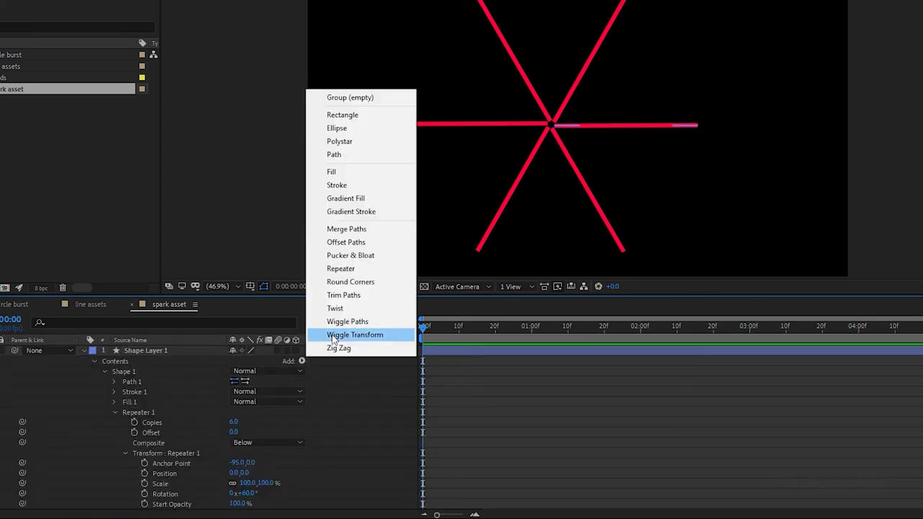
{"action": "left_click", "coordinate": [352, 294]}
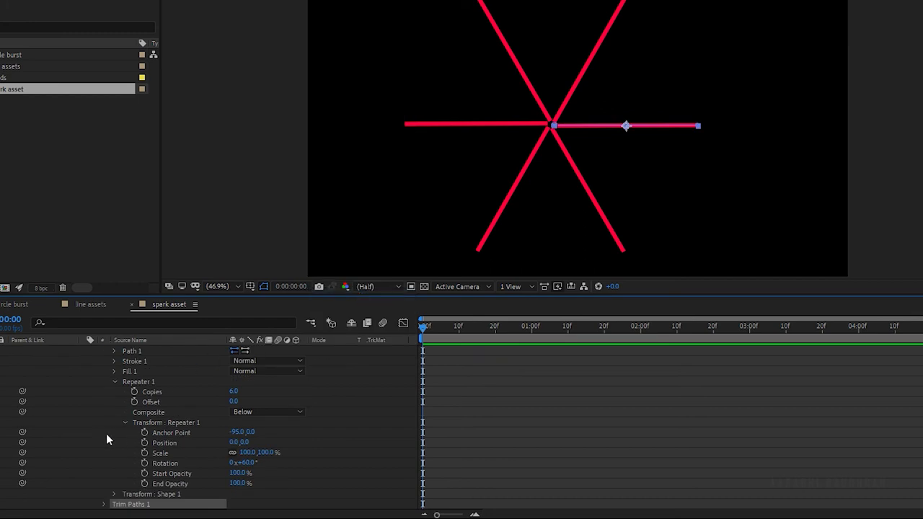
{"action": "left_click", "coordinate": [104, 504]}
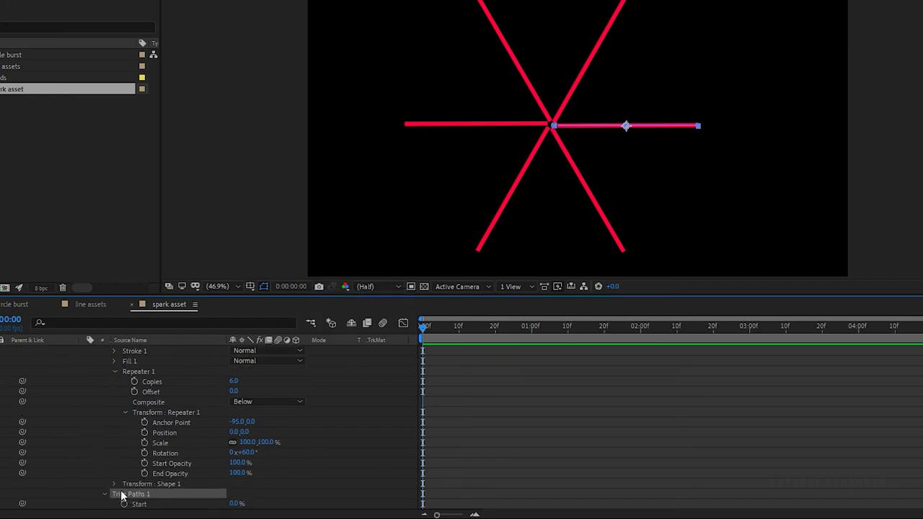
Keyframe Trim Paths Start 0→100% by frame 10 and End 0→100% by frame 20, with Easy Ease.
{"action": "scroll", "coordinate": [504, 479], "scroll_direction": "down", "scroll_amount": 2}
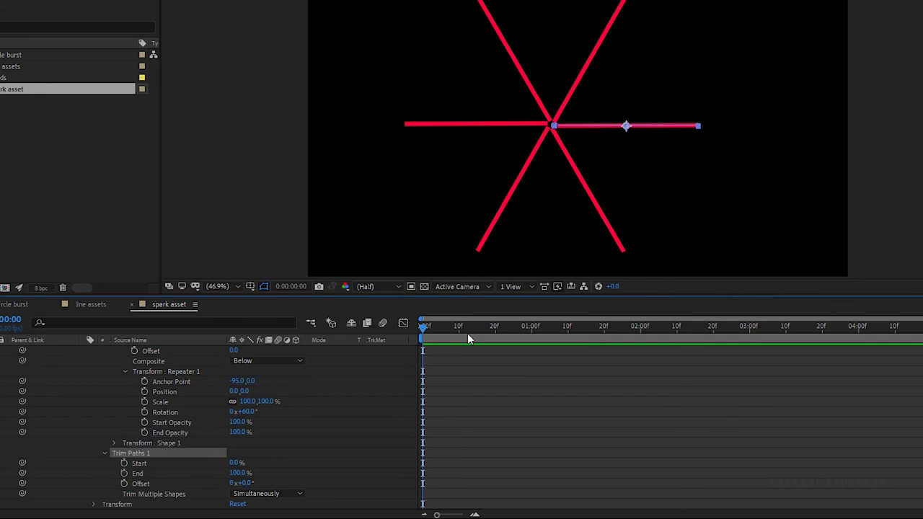
{"action": "left_click", "coordinate": [124, 463]}
{"action": "left_click", "coordinate": [124, 473]}
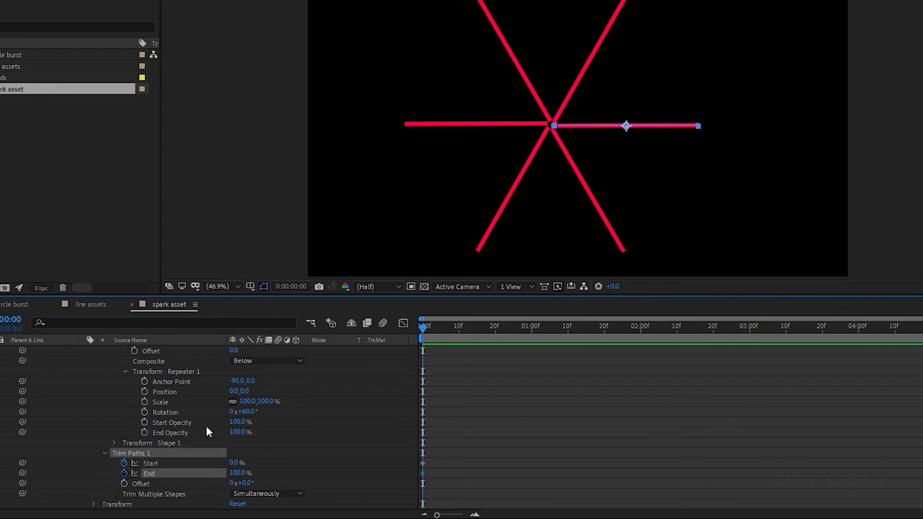
{"action": "type", "text": "0"}
{"action": "key", "text": "Return"}
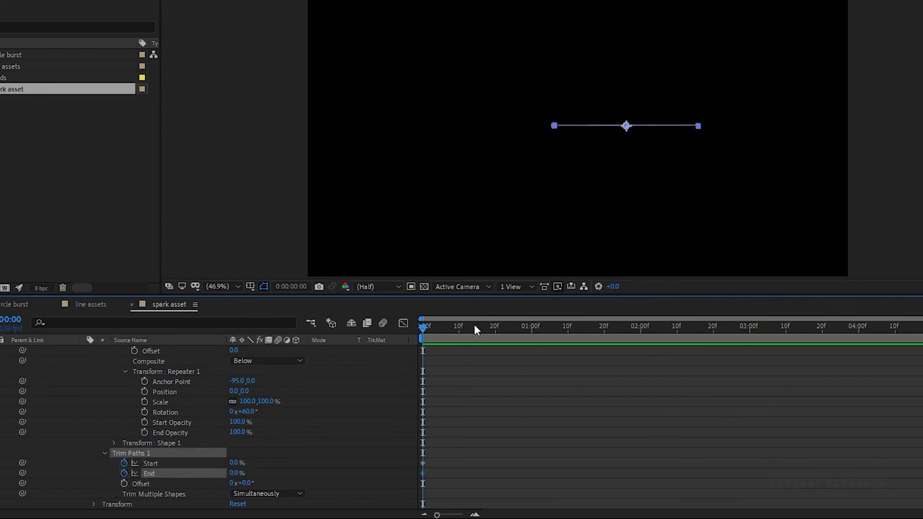
{"action": "left_click", "coordinate": [458, 327]}
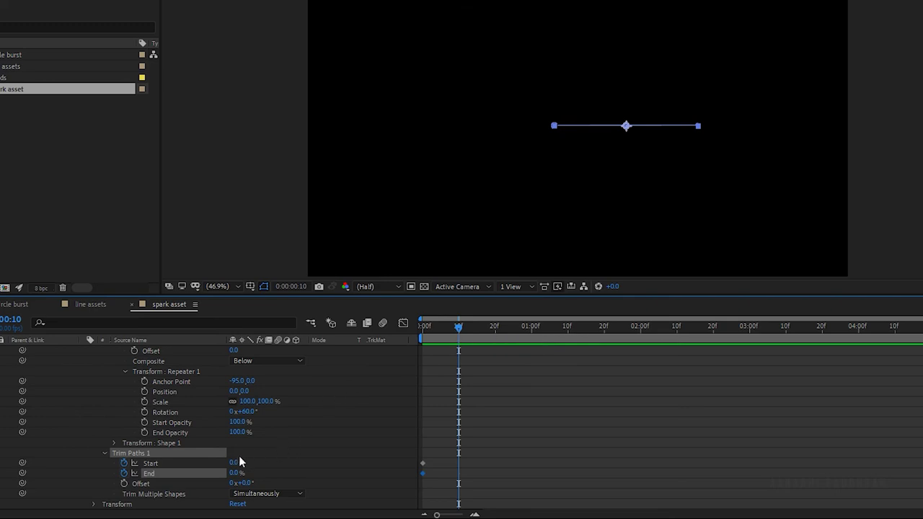
{"action": "left_click_drag", "start_coordinate": [240, 461], "coordinate": [348, 458]}
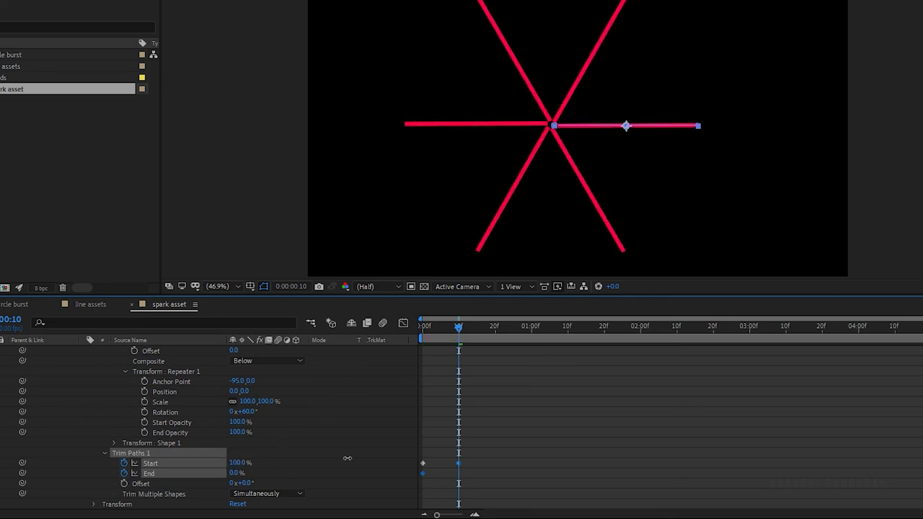
{"action": "left_click", "coordinate": [494, 328]}
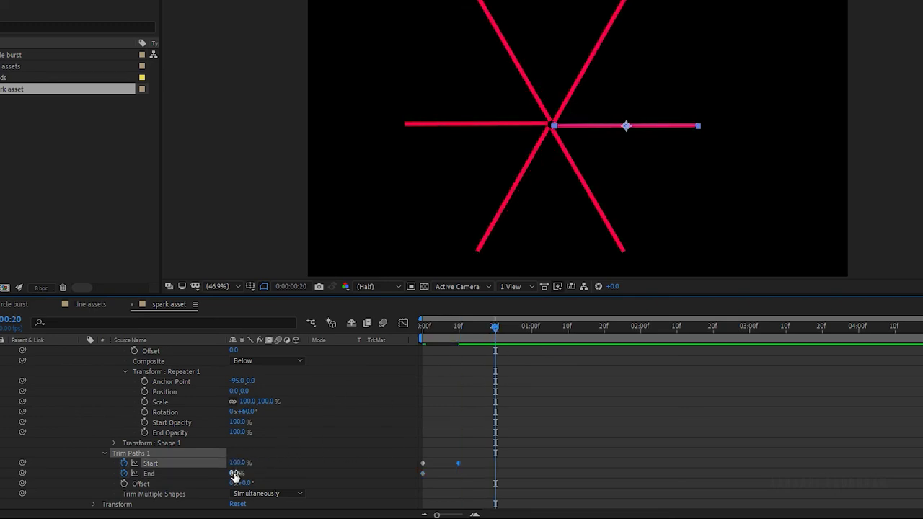
{"action": "type", "text": "100"}
{"action": "key", "text": "Return"}
{"action": "left_click_drag", "start_coordinate": [551, 440], "coordinate": [411, 491]}
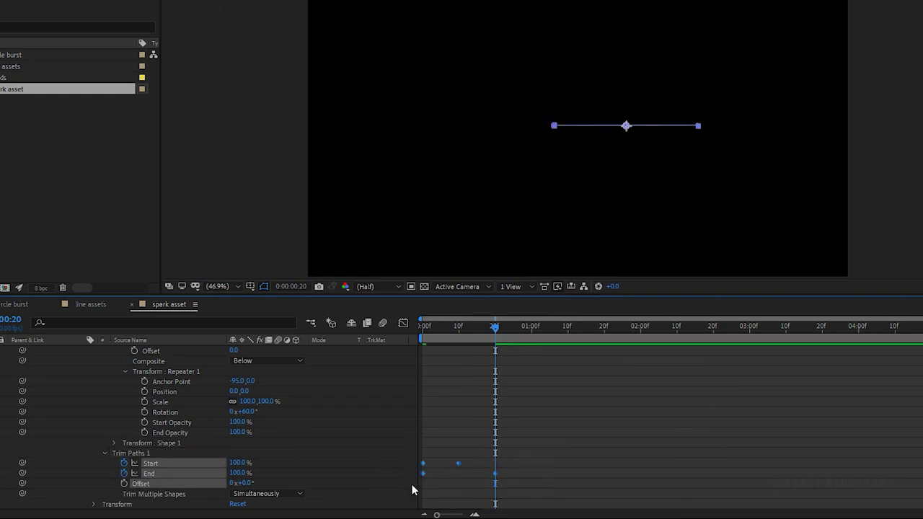
{"action": "key", "text": "F9"}
Steepen the Trim Paths speed curves in the Graph Editor and preview the spark.
{"action": "left_click", "coordinate": [402, 324]}
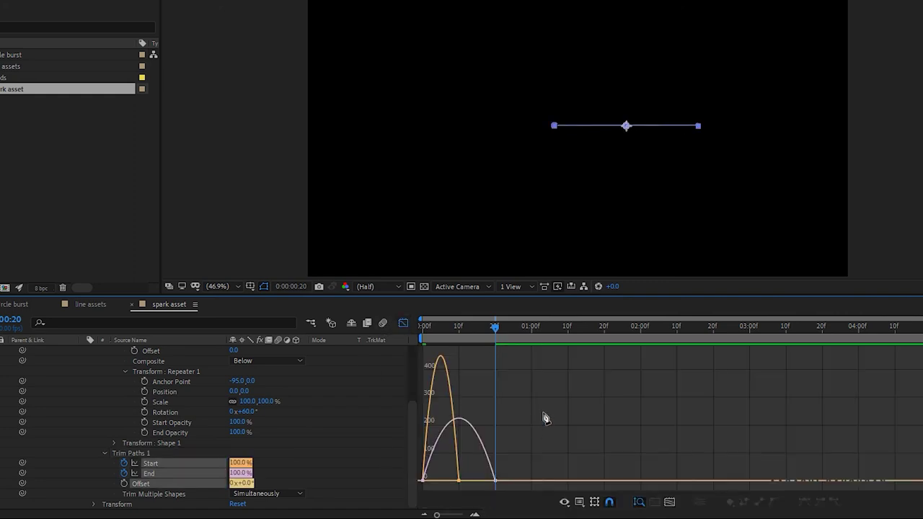
{"action": "left_click_drag", "start_coordinate": [484, 483], "coordinate": [423, 478]}
{"action": "left_click", "coordinate": [402, 323]}
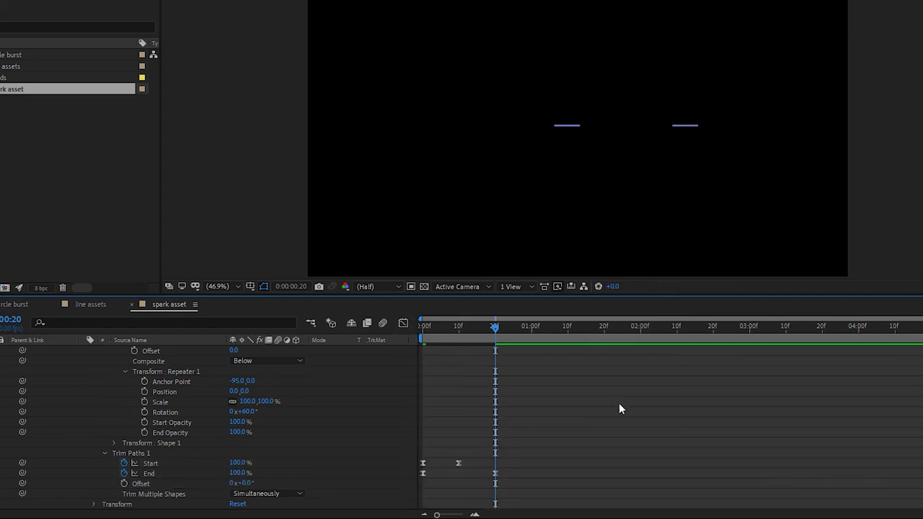
{"action": "key", "text": "space"}
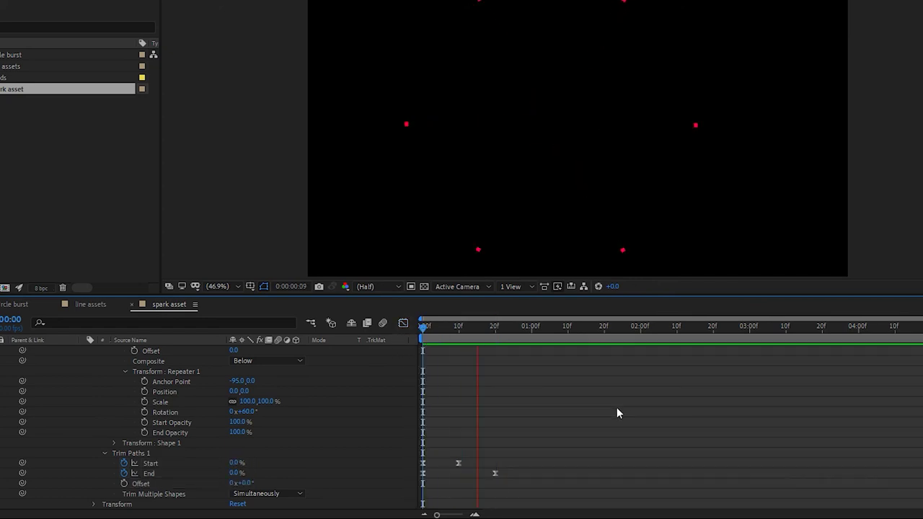
{"action": "key", "text": "space"}
{"action": "left_click_drag", "start_coordinate": [546, 330], "coordinate": [371, 329]}
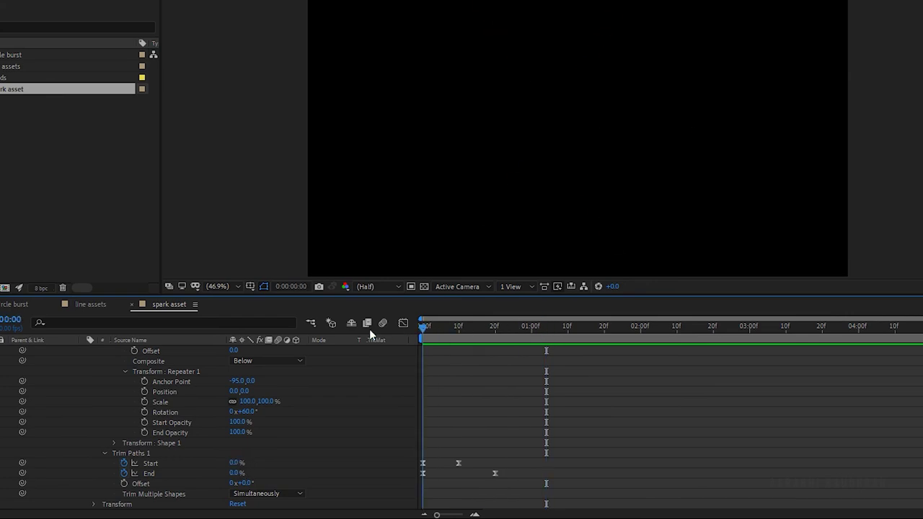
{"action": "key", "text": "space"}
Shift the later Start and End keyframes out to about 17f and 27f, then preview.
{"action": "key", "text": "space"}
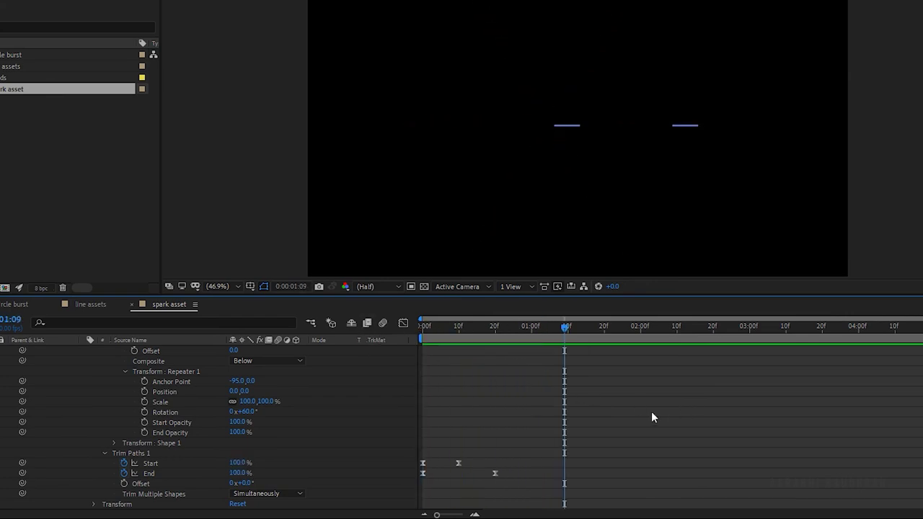
{"action": "left_click_drag", "start_coordinate": [543, 446], "coordinate": [519, 478]}
{"action": "key", "text": "space"}
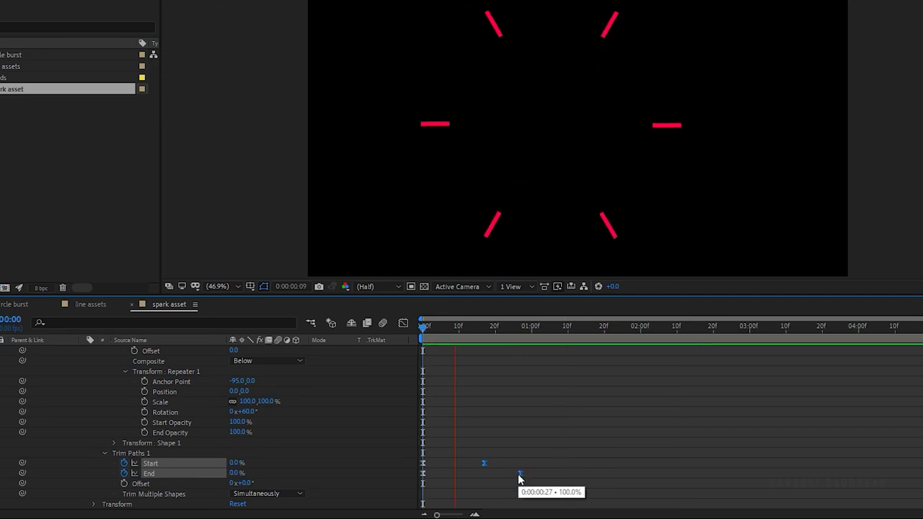
{"action": "key", "text": "space"}
{"action": "scroll", "coordinate": [500, 409], "scroll_direction": "up", "scroll_amount": 3}
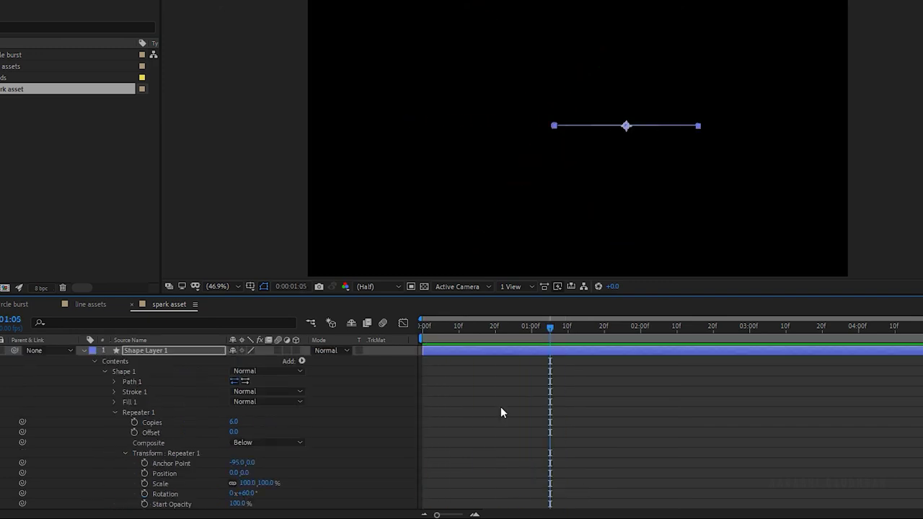
Duplicate the spark layer and scale Shape Layer 2 to 80%.
{"action": "left_click", "coordinate": [83, 350]}
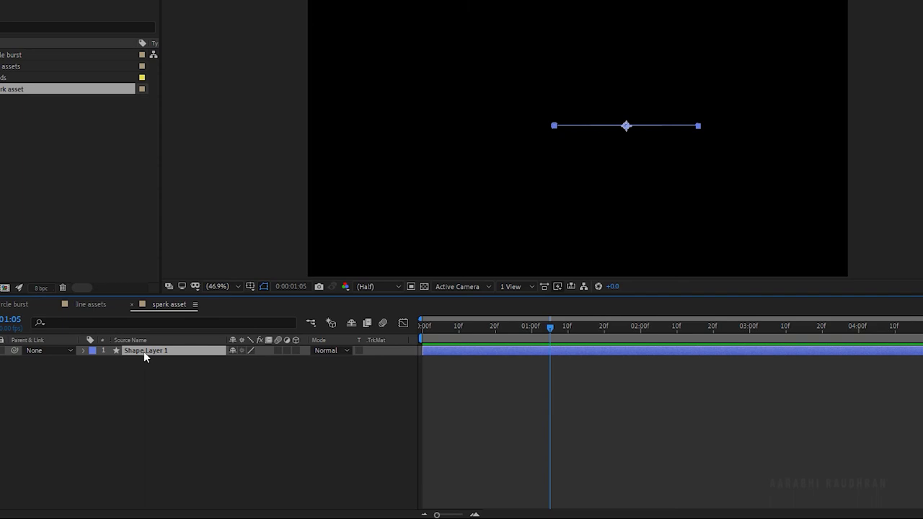
{"action": "key", "text": "ctrl+d"}
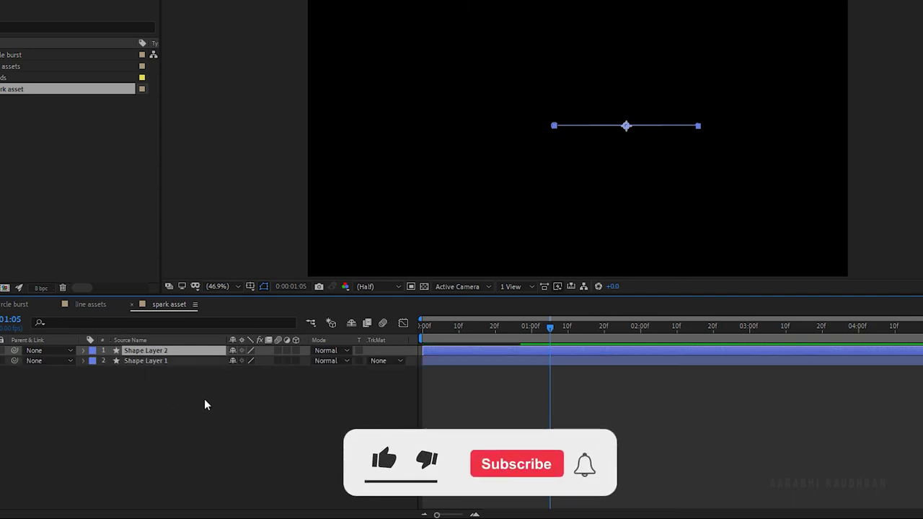
{"action": "key", "text": "s"}
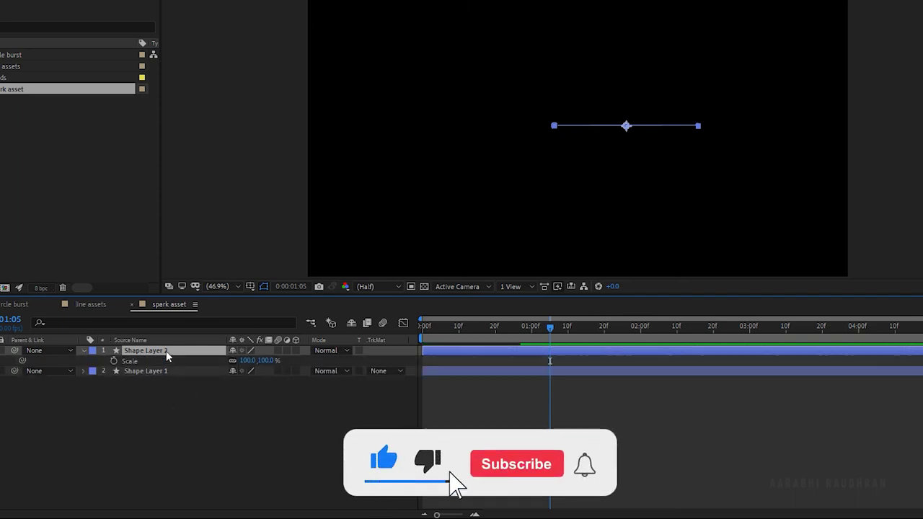
{"action": "left_click", "coordinate": [248, 360]}
{"action": "type", "text": "80"}
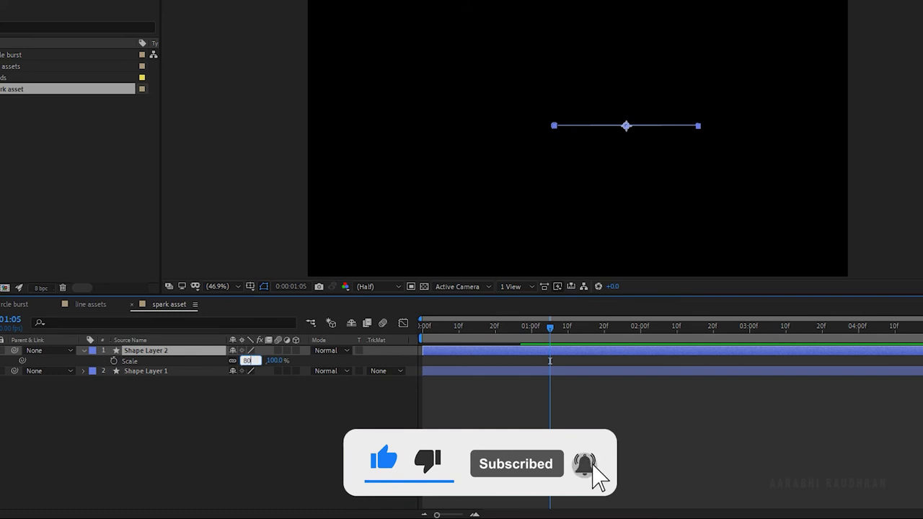
{"action": "key", "text": "Return"}
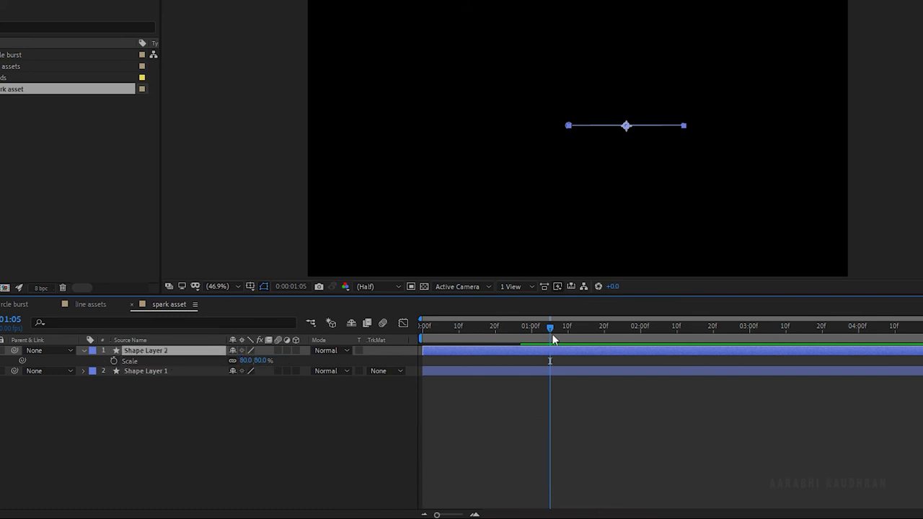
Make Shape Layer 2 start at frame 5 and preview the staggered bursts.
{"action": "left_click_drag", "start_coordinate": [554, 339], "coordinate": [367, 345]}
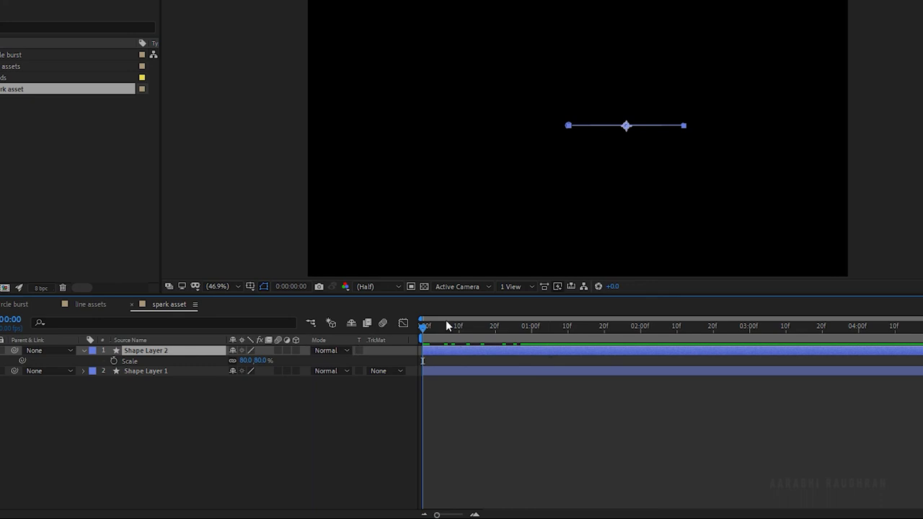
{"action": "left_click", "coordinate": [441, 326]}
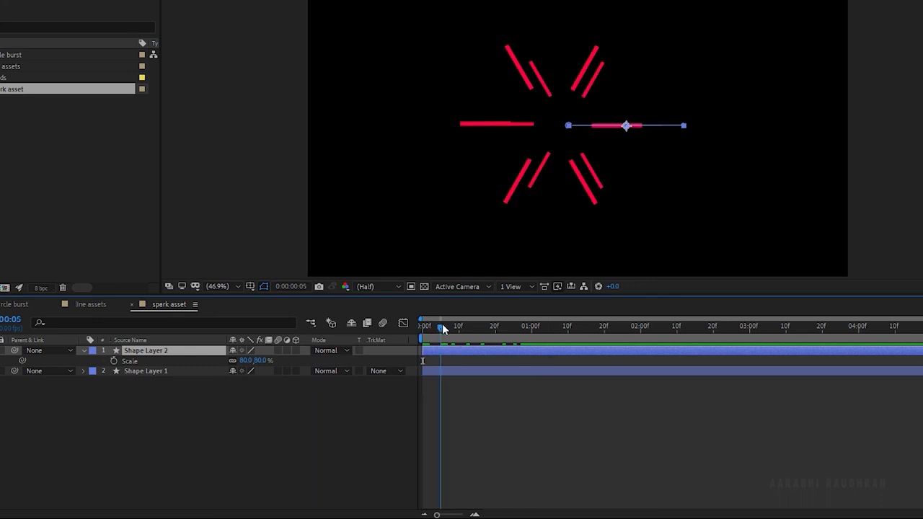
{"action": "left_click_drag", "start_coordinate": [453, 349], "coordinate": [380, 328]}
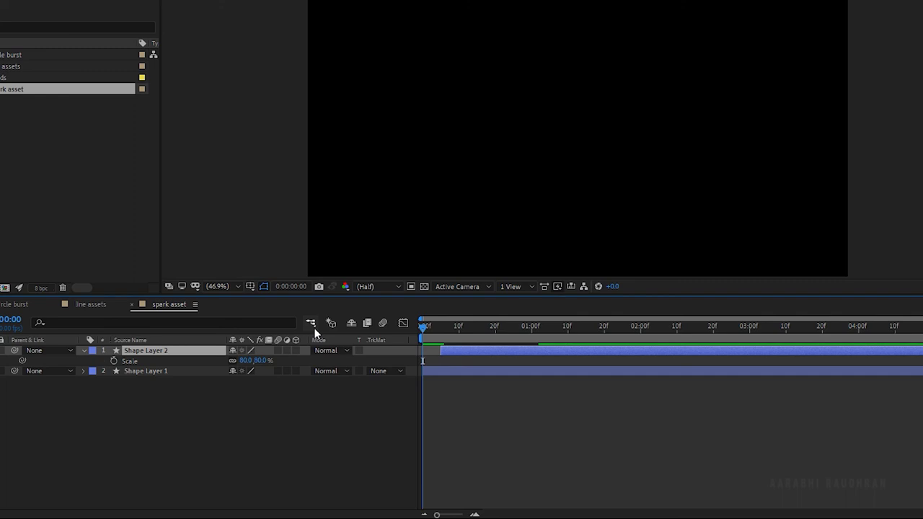
{"action": "key", "text": "space"}
{"action": "key", "text": "space"}
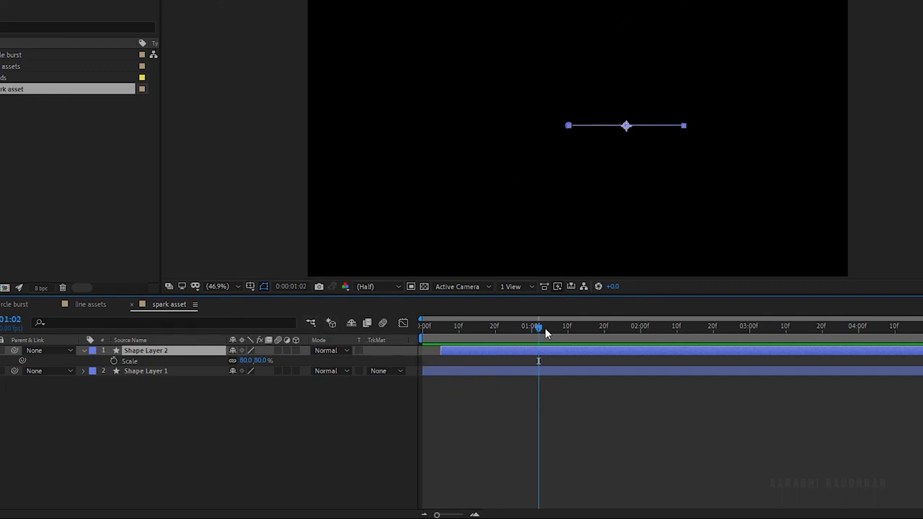
{"action": "left_click_drag", "start_coordinate": [545, 331], "coordinate": [460, 331]}
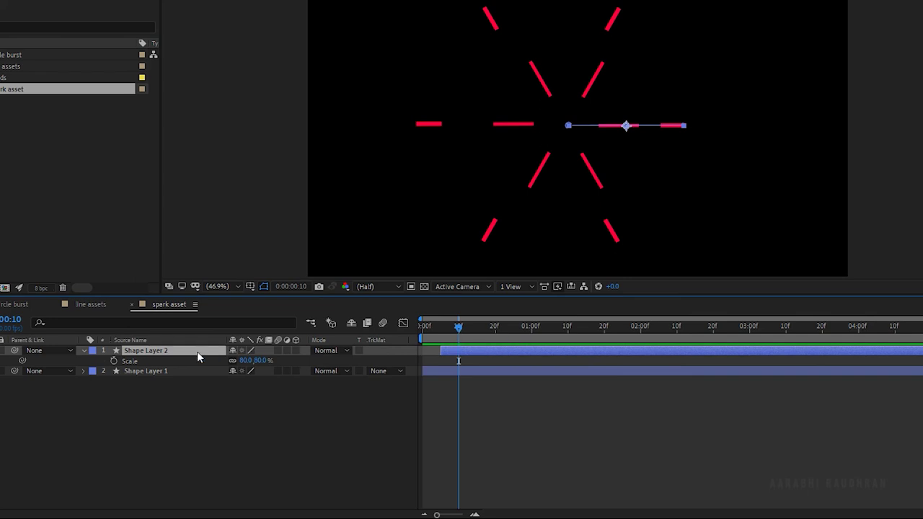
Move Shape Layer 2 left to position 1070.2,543.2 and preview the combined burst.
{"action": "key", "text": "p"}
{"action": "left_click_drag", "start_coordinate": [238, 361], "coordinate": [208, 361]}
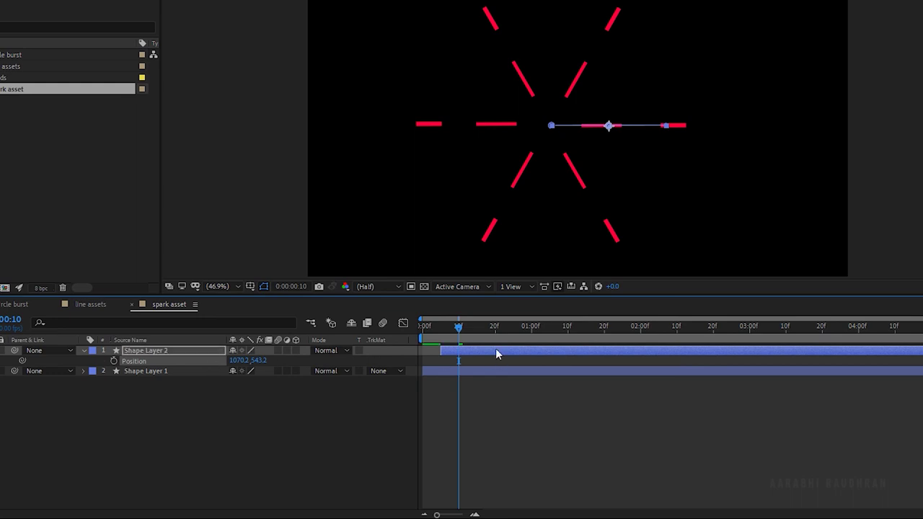
{"action": "key", "text": "space"}
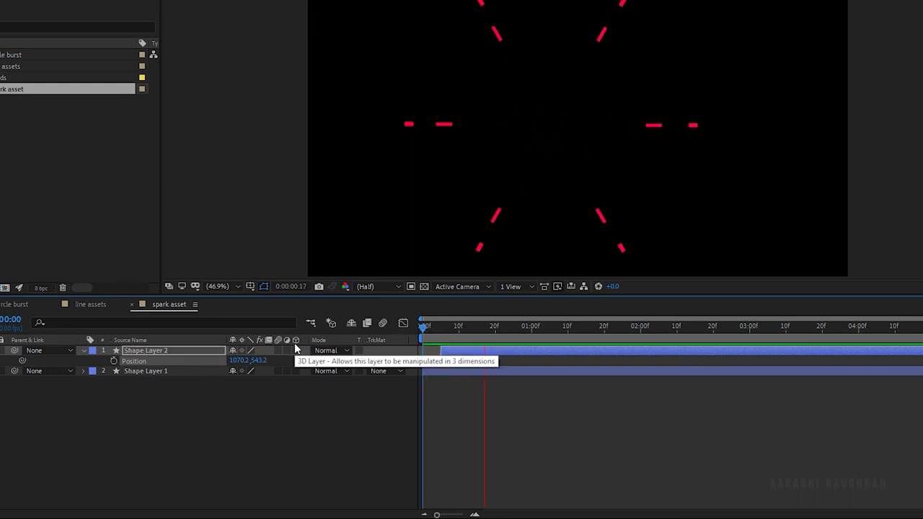
{"action": "key", "text": "space"}
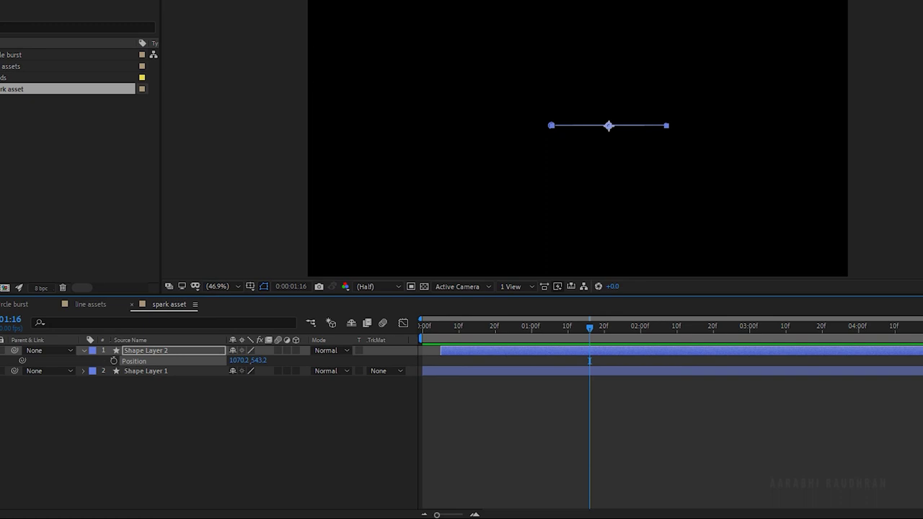